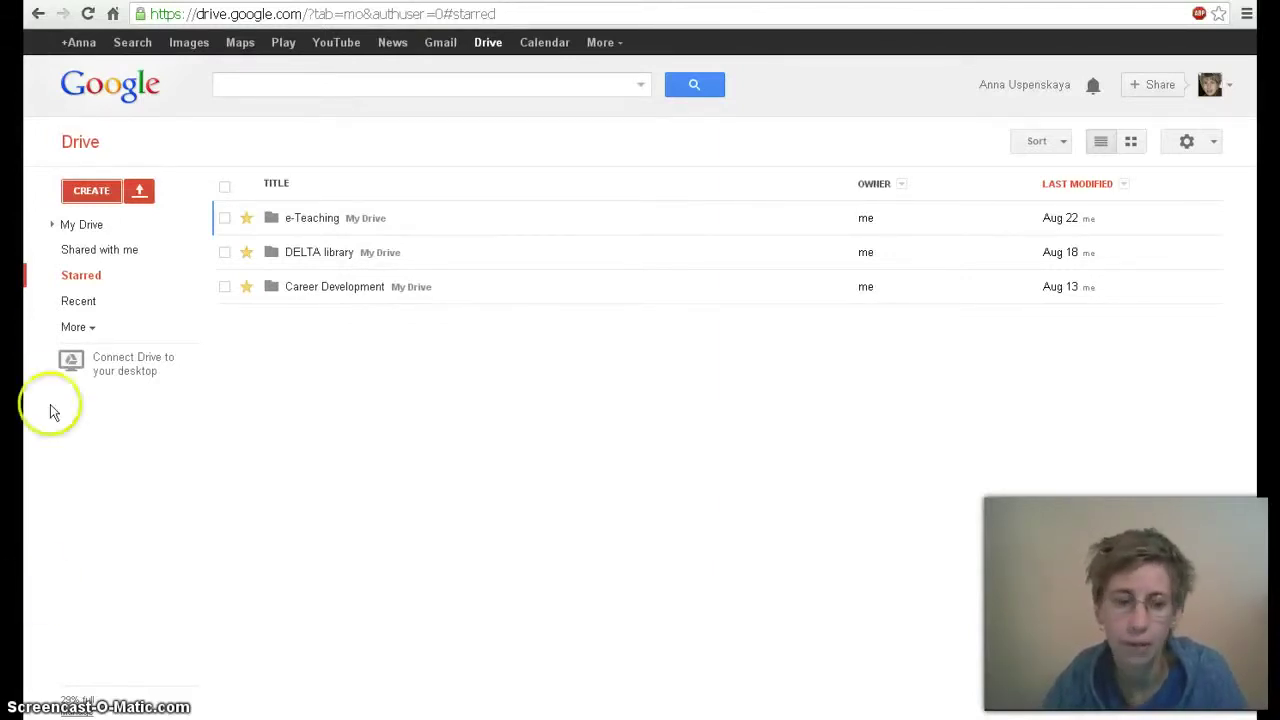
Create a new blank spreadsheet from Google Drive's CREATE menu
{"action": "left_click", "coordinate": [92, 194]}
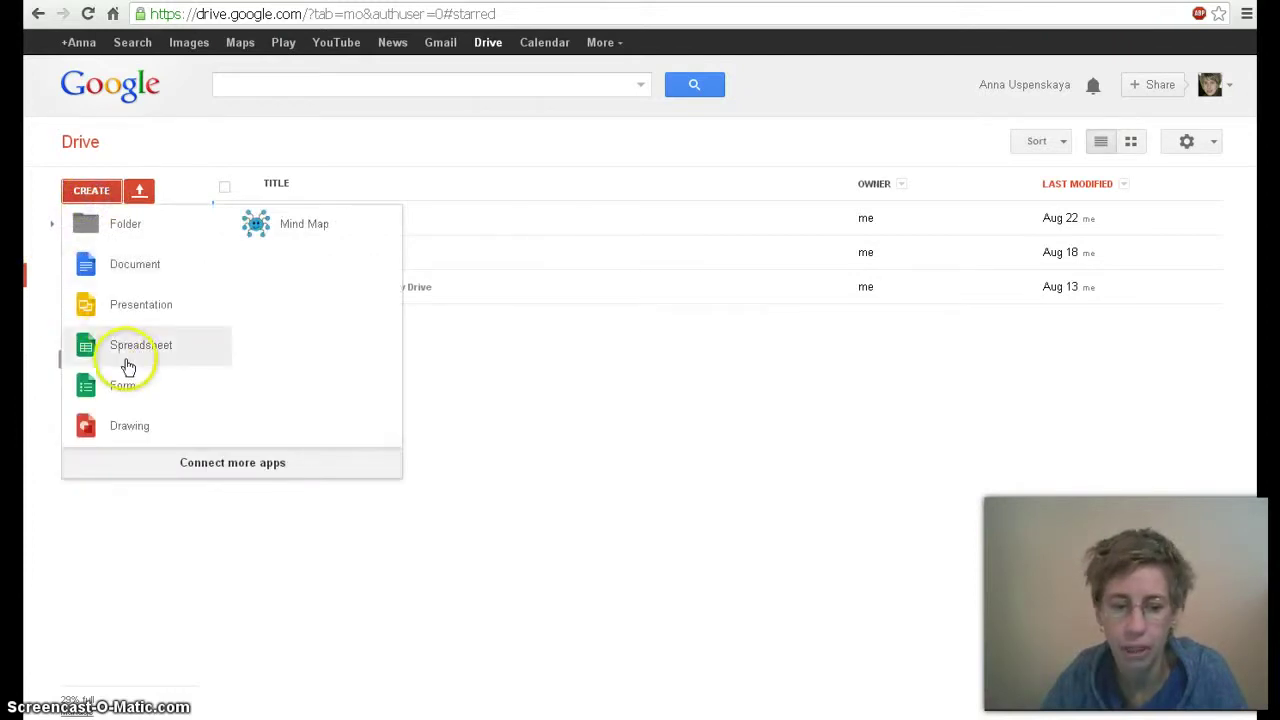
{"action": "left_click", "coordinate": [126, 351]}
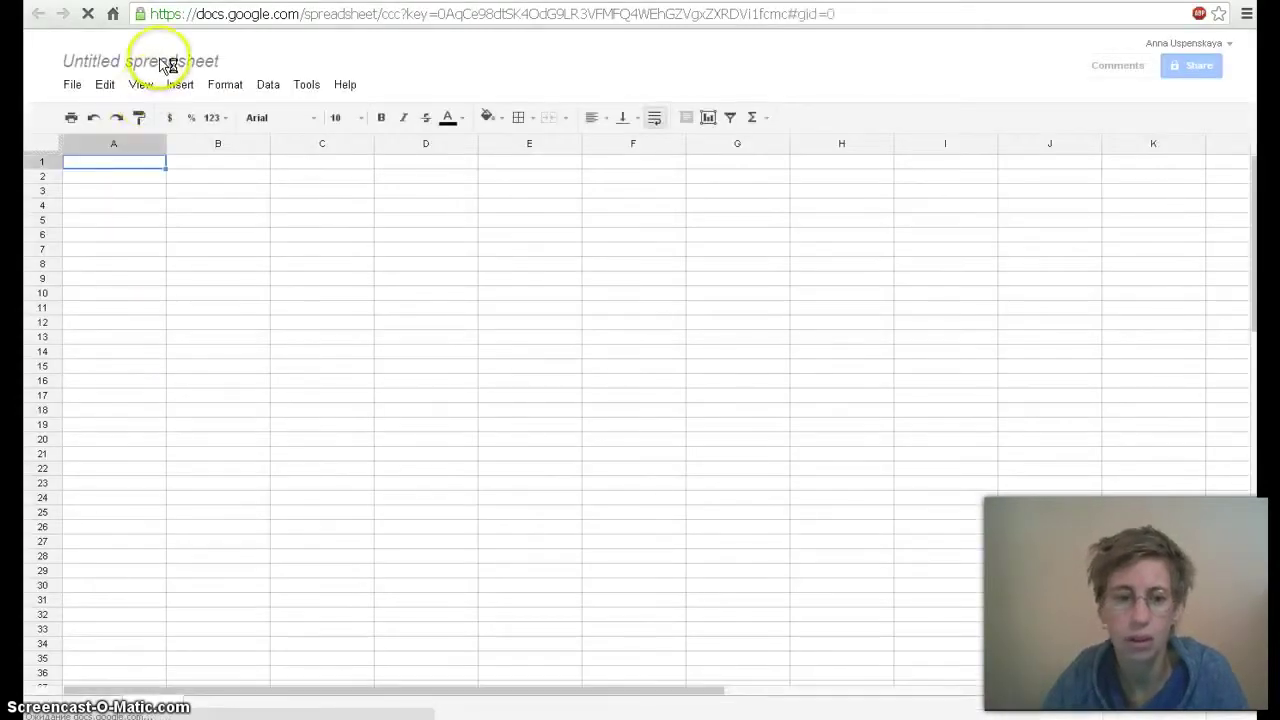
Rename the untitled spreadsheet to the student's full name and confirm
{"action": "left_click", "coordinate": [157, 60]}
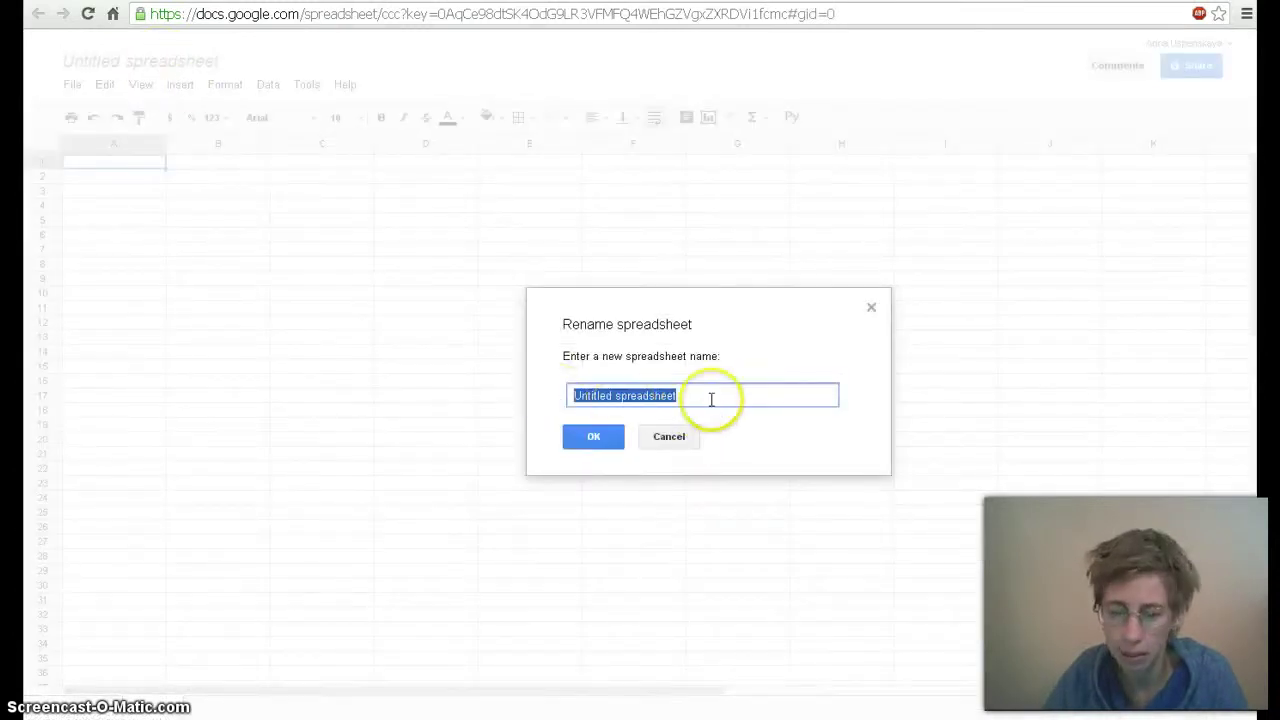
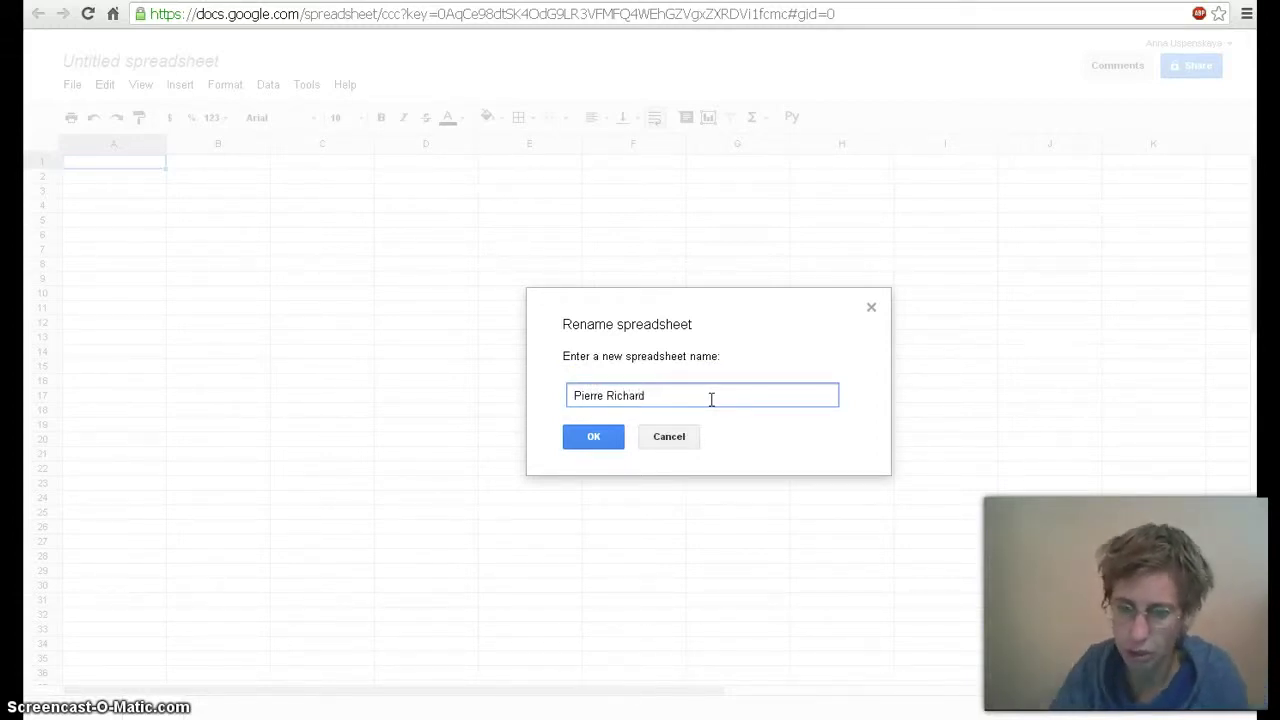
{"action": "left_click", "coordinate": [572, 406]}
{"action": "left_click", "coordinate": [574, 436]}
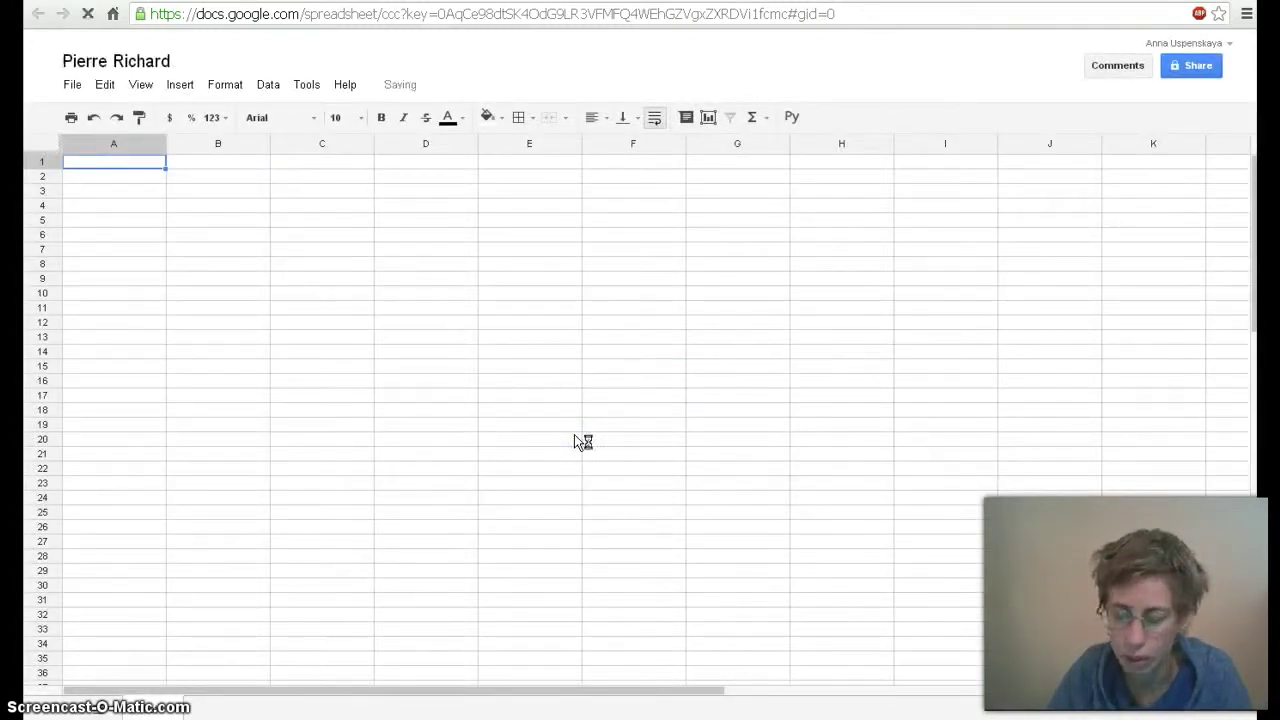
{"action": "left_click", "coordinate": [564, 436]}
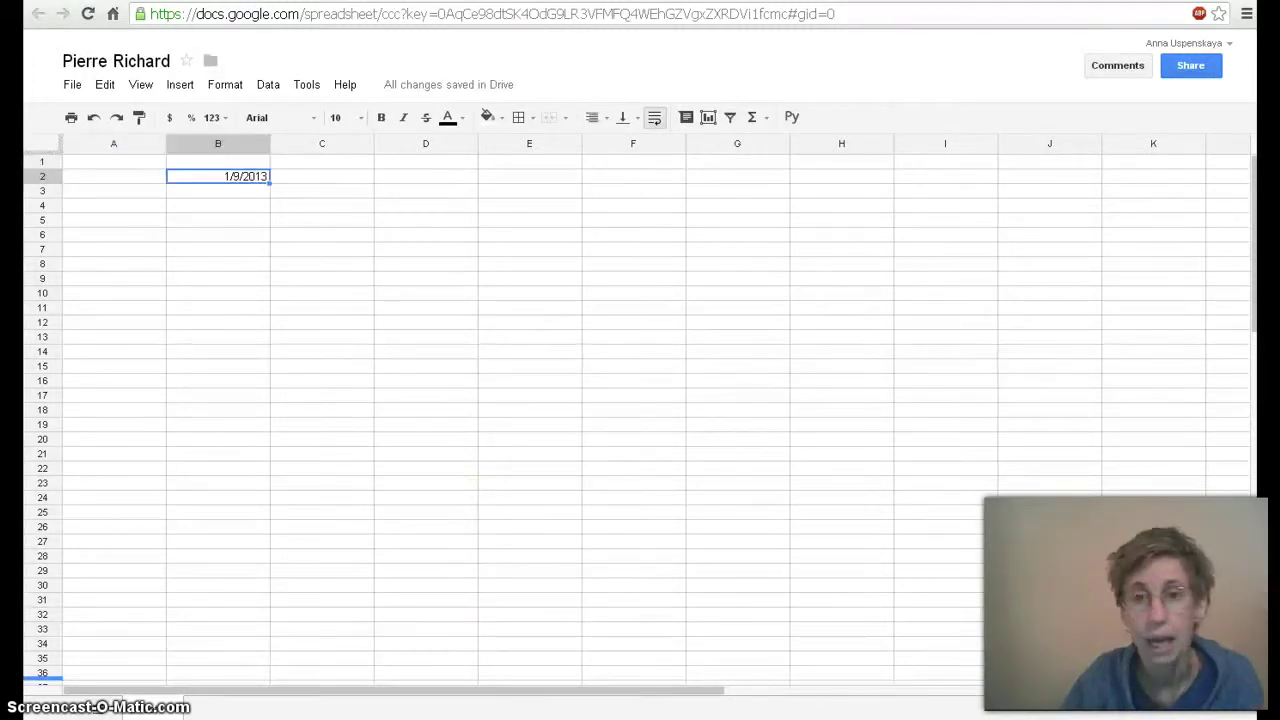
Enter 'deadline' in A2 and task 1, 'WB p.11 ex.10', in row 3
{"action": "left_click", "coordinate": [127, 182]}
{"action": "type", "text": "dea"}
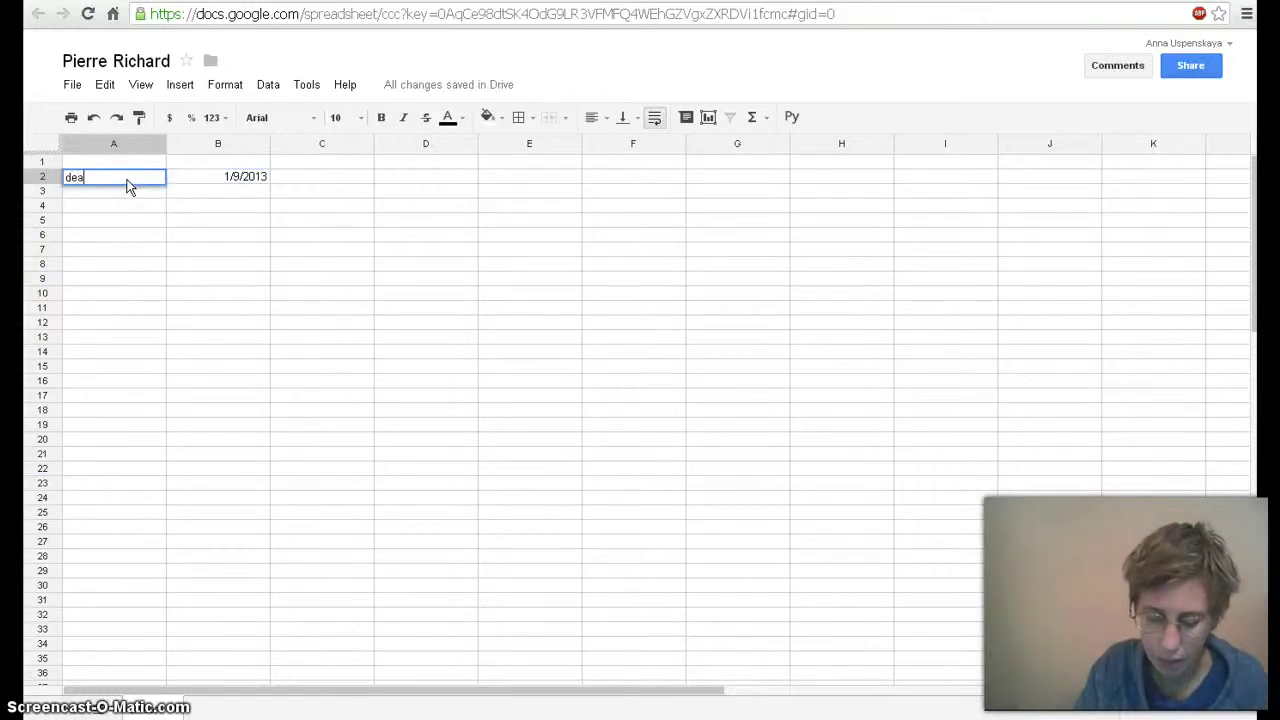
{"action": "type", "text": "dline"}
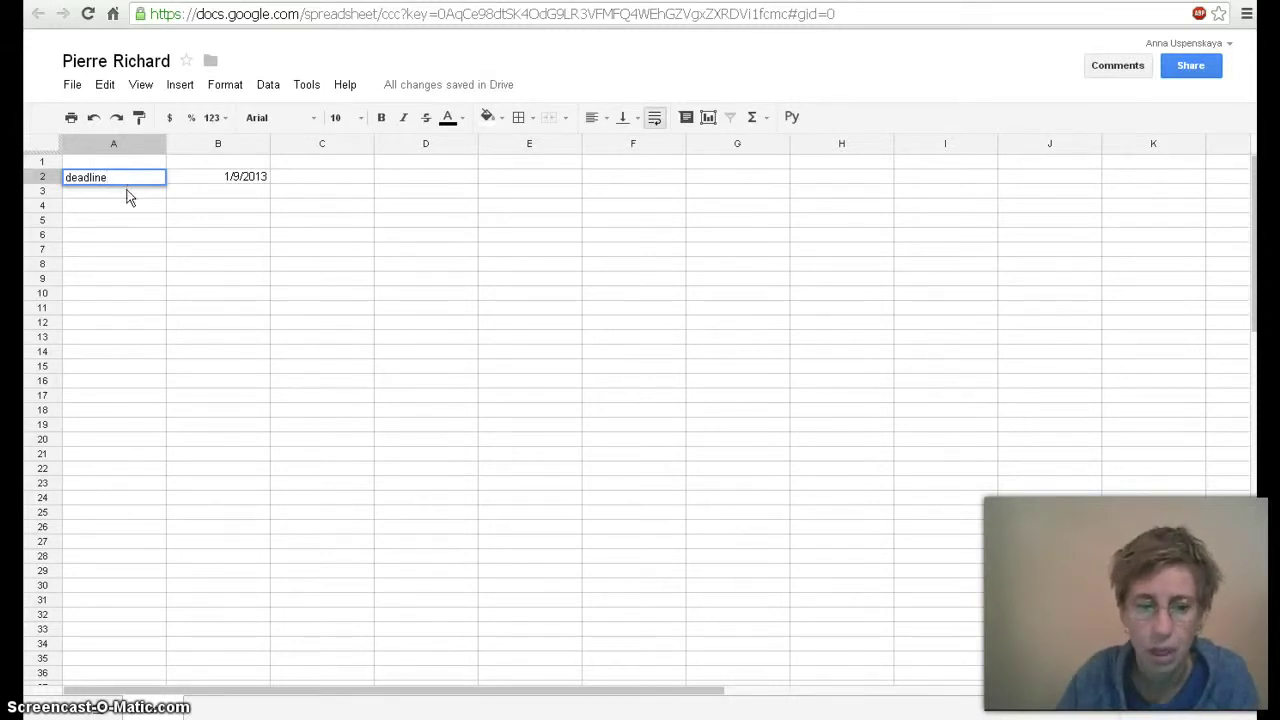
{"action": "left_click", "coordinate": [126, 194]}
{"action": "type", "text": "1."}
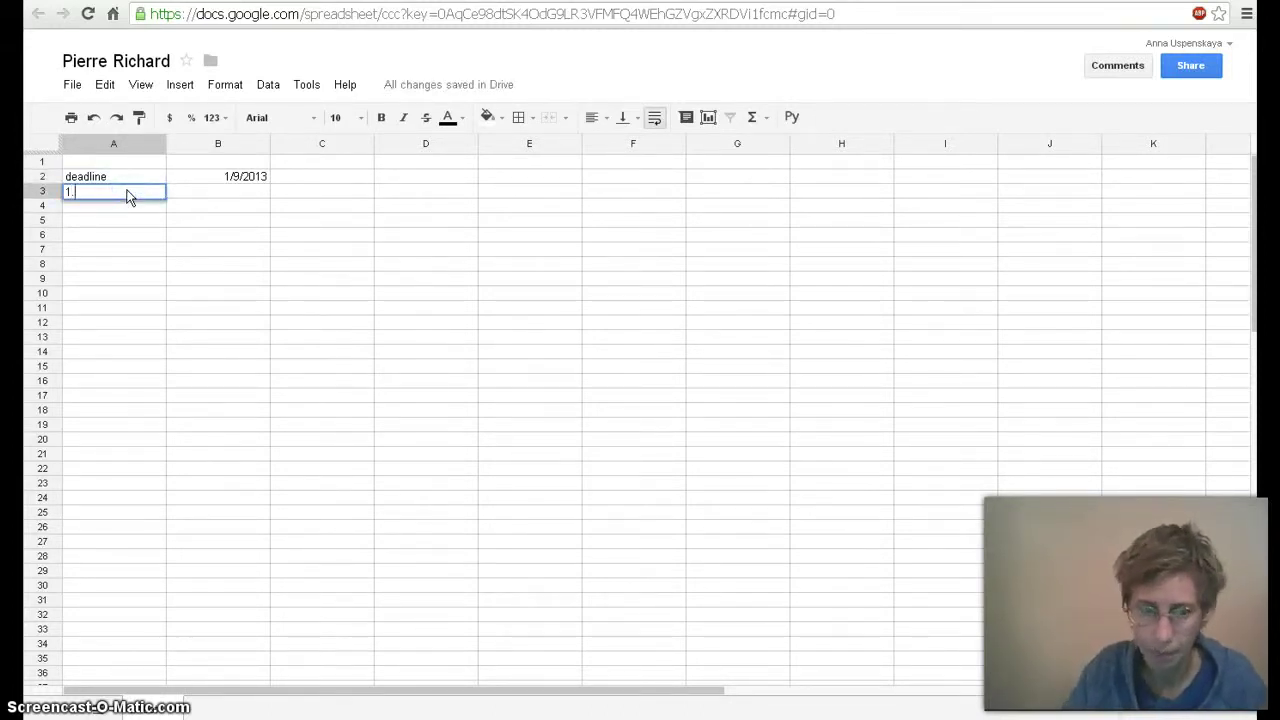
{"action": "key", "text": "Tab"}
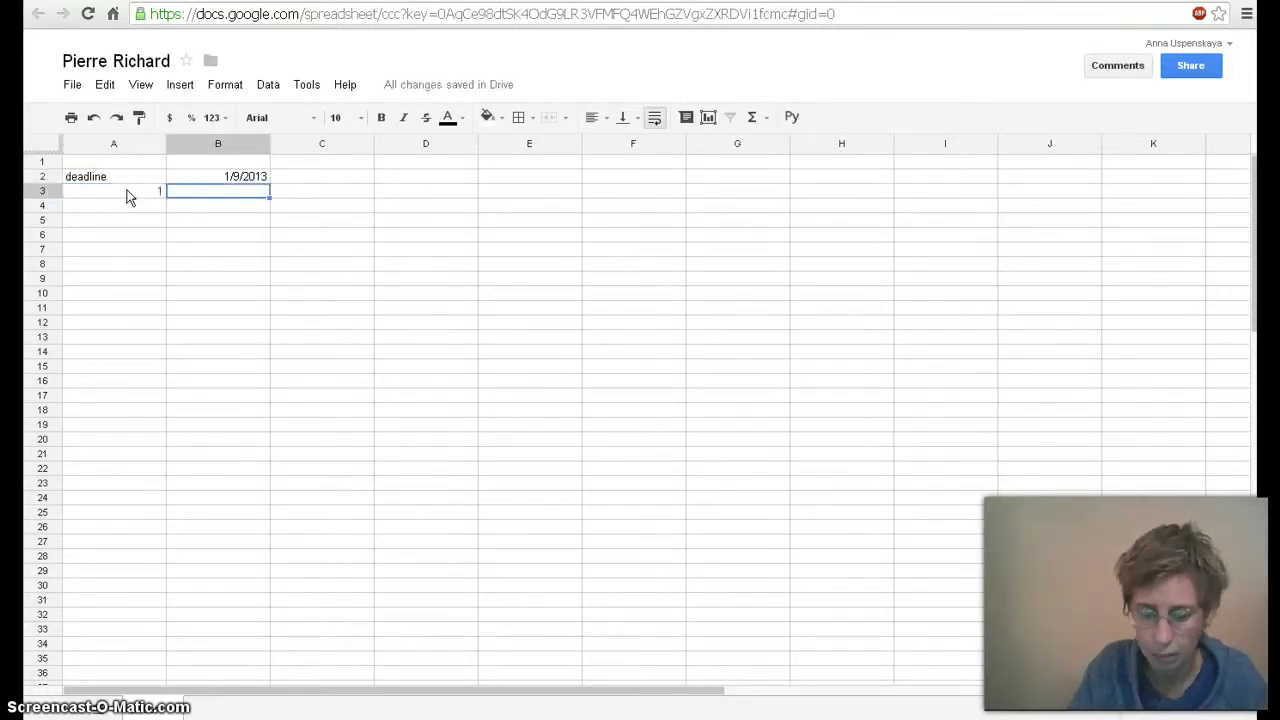
{"action": "type", "text": "WB"}
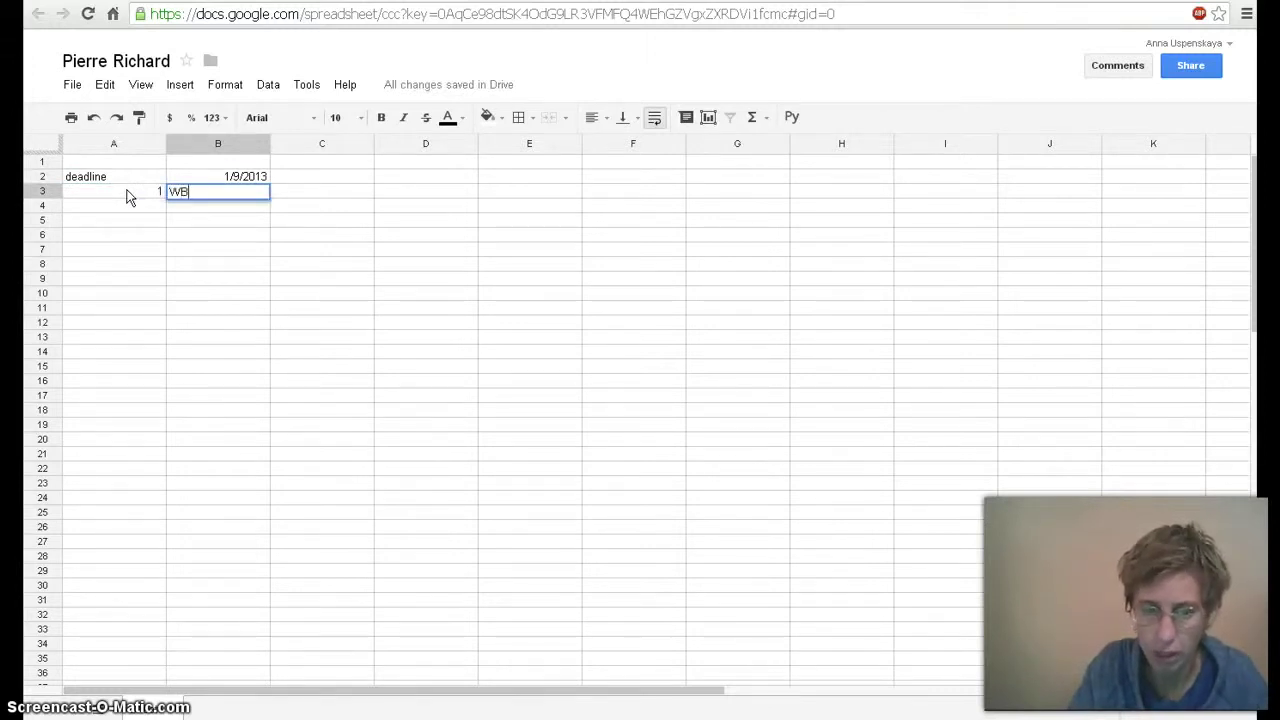
{"action": "type", "text": " p"}
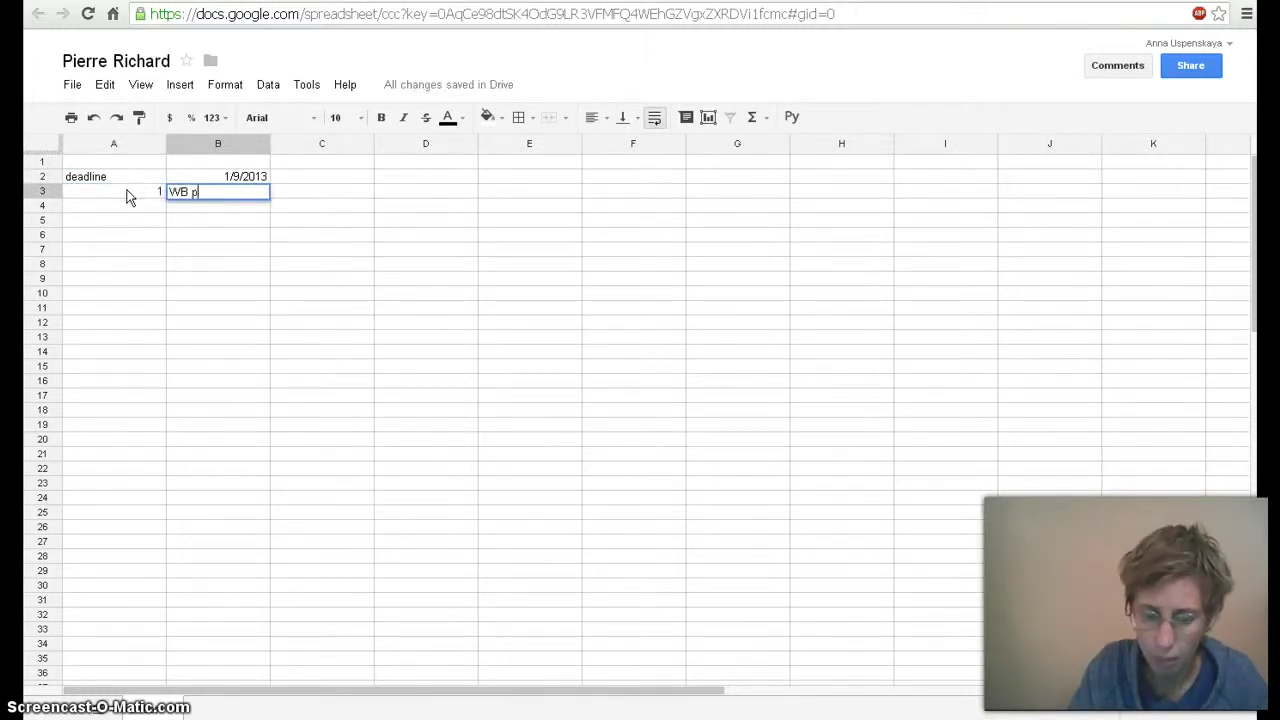
{"action": "type", "text": ".11 "}
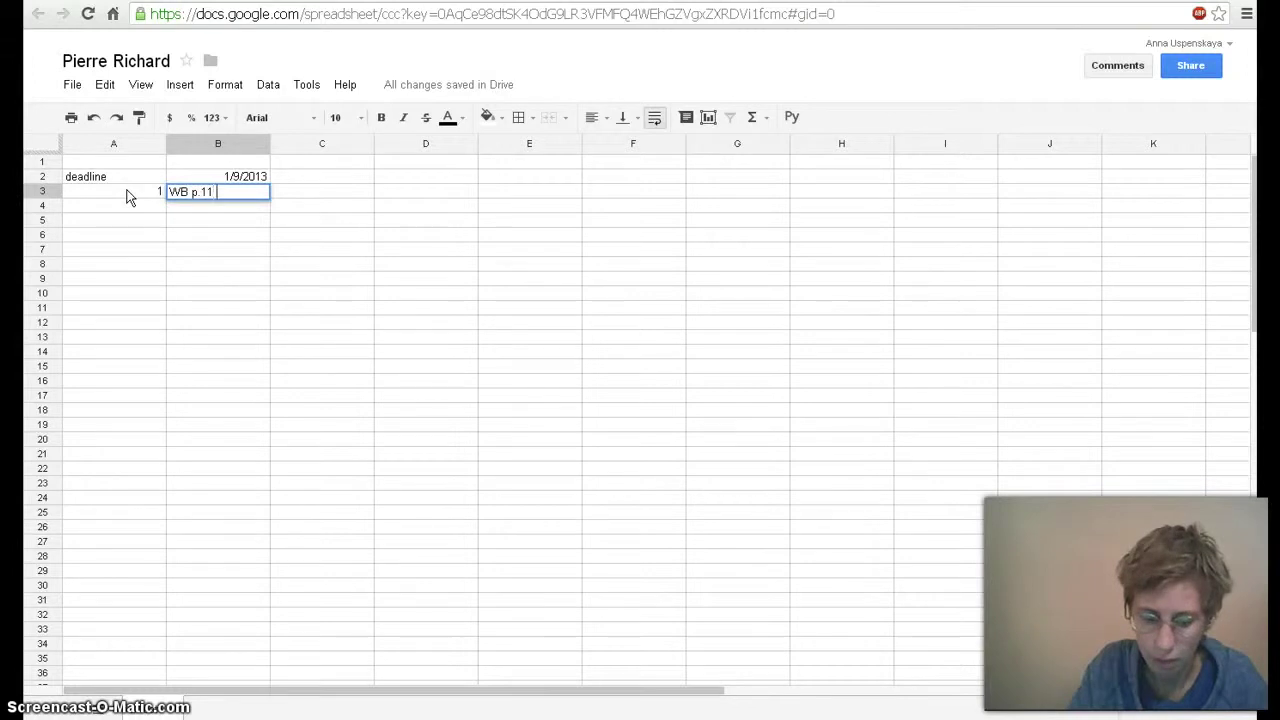
{"action": "type", "text": "ex.10"}
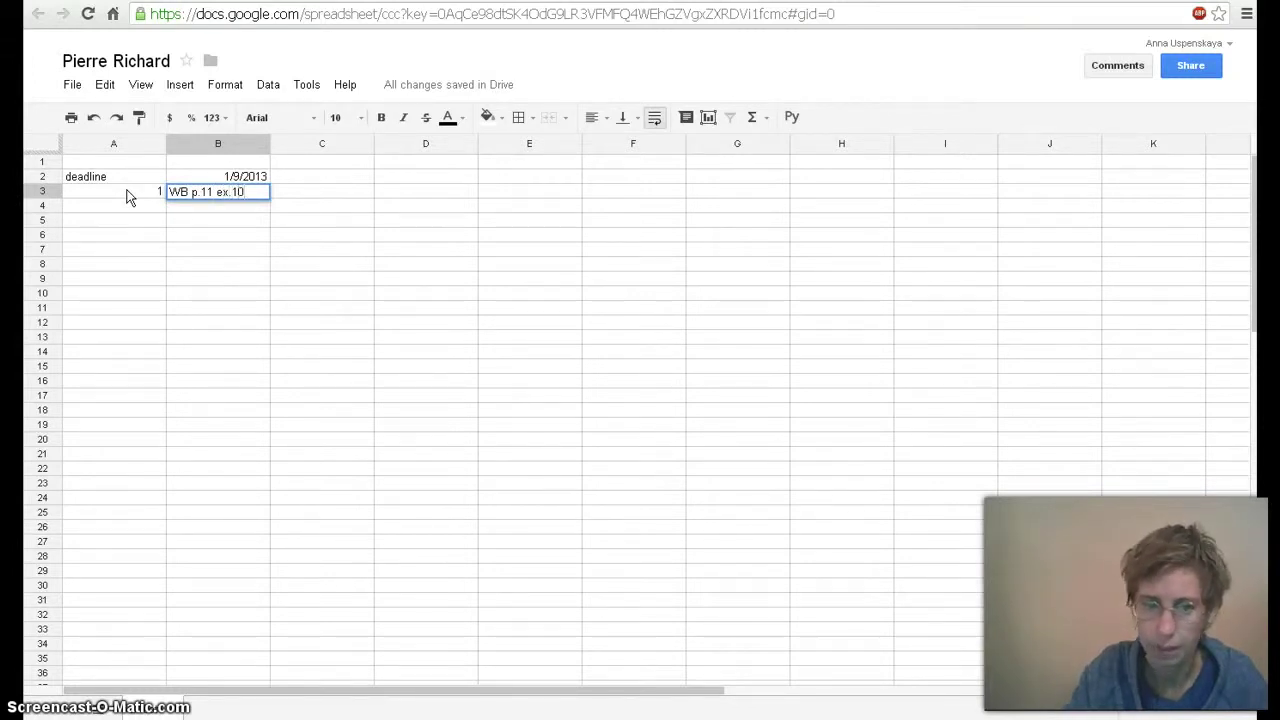
Add task 2, 'CB p.23 ex.45', in row 4, then go to the New English File site
{"action": "left_click", "coordinate": [132, 207]}
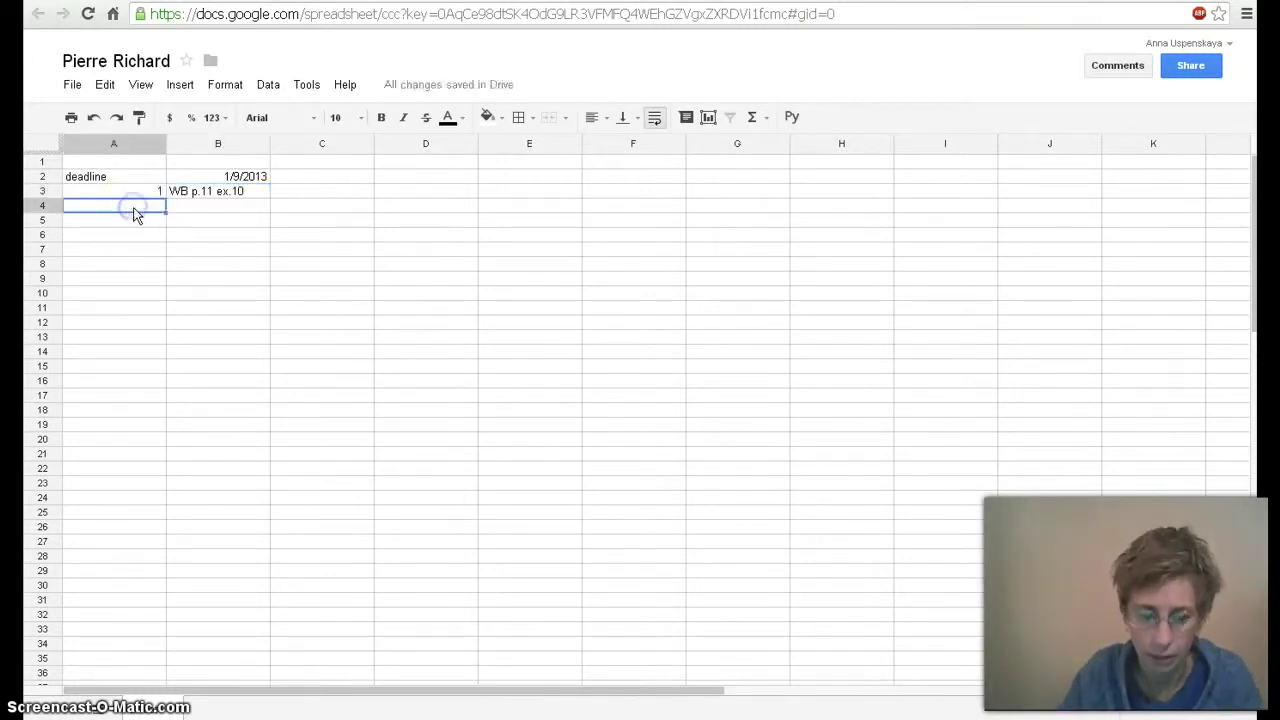
{"action": "type", "text": "2"}
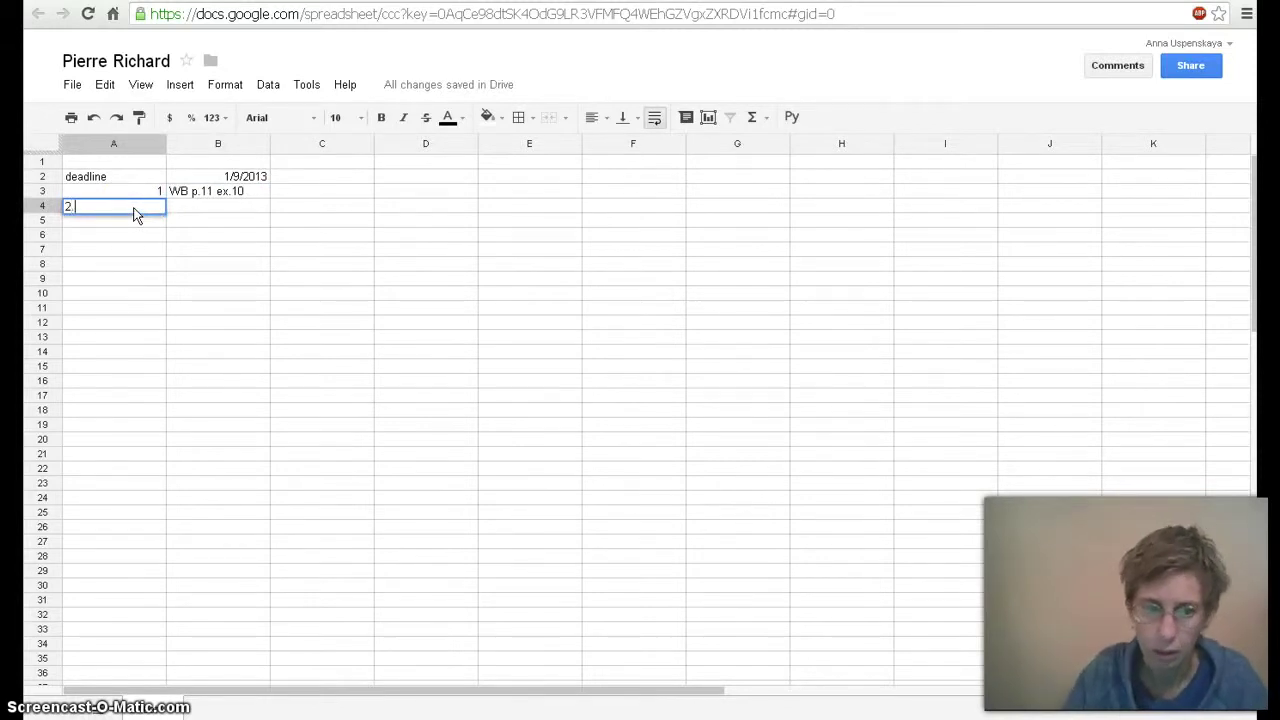
{"action": "left_click", "coordinate": [183, 205]}
{"action": "type", "text": "CB p.23"}
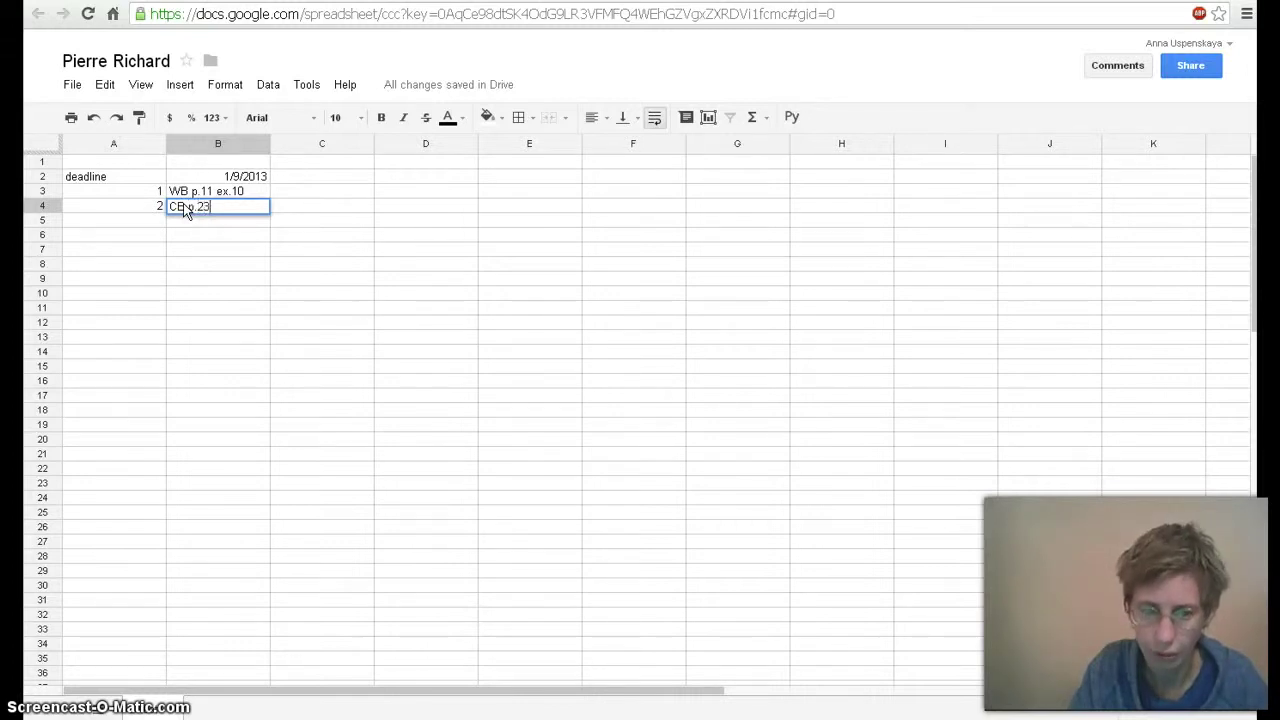
{"action": "type", "text": " ex."}
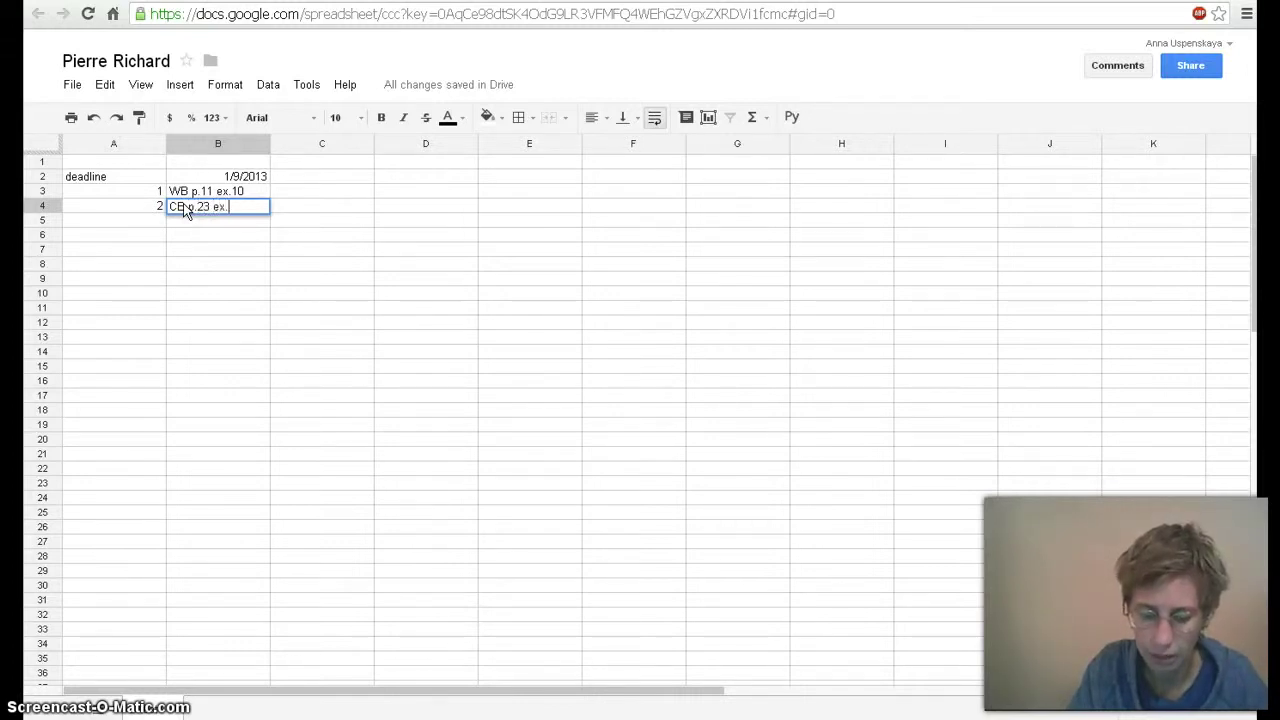
{"action": "type", "text": "45"}
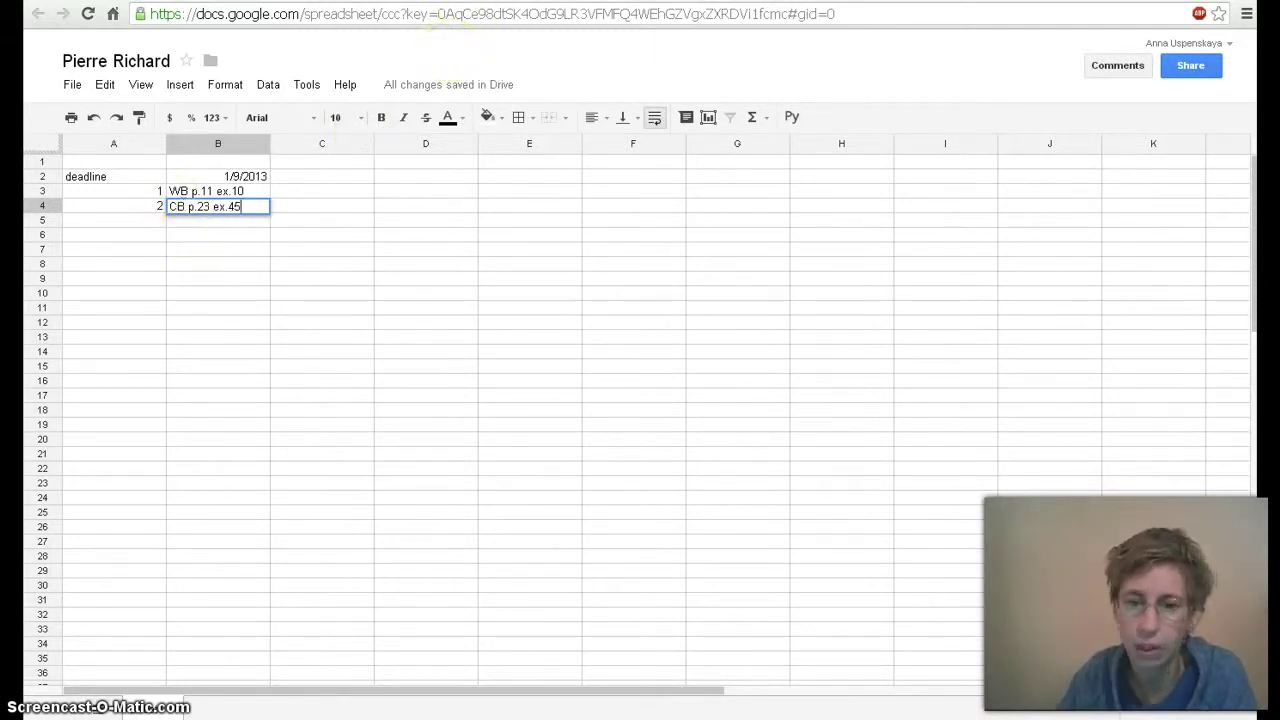
{"action": "left_click", "coordinate": [468, 2]}
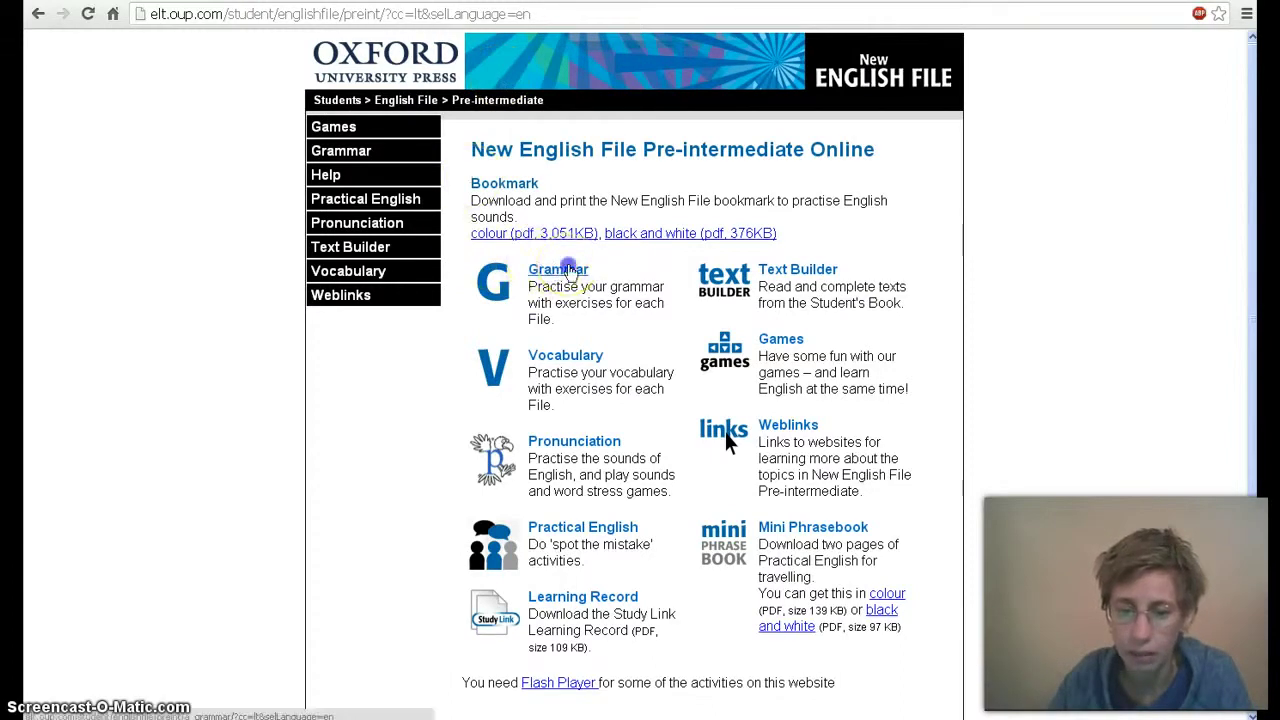
Copy the web address of the Grammar File 2, Lesson A past simple exercise
{"action": "left_click", "coordinate": [556, 268]}
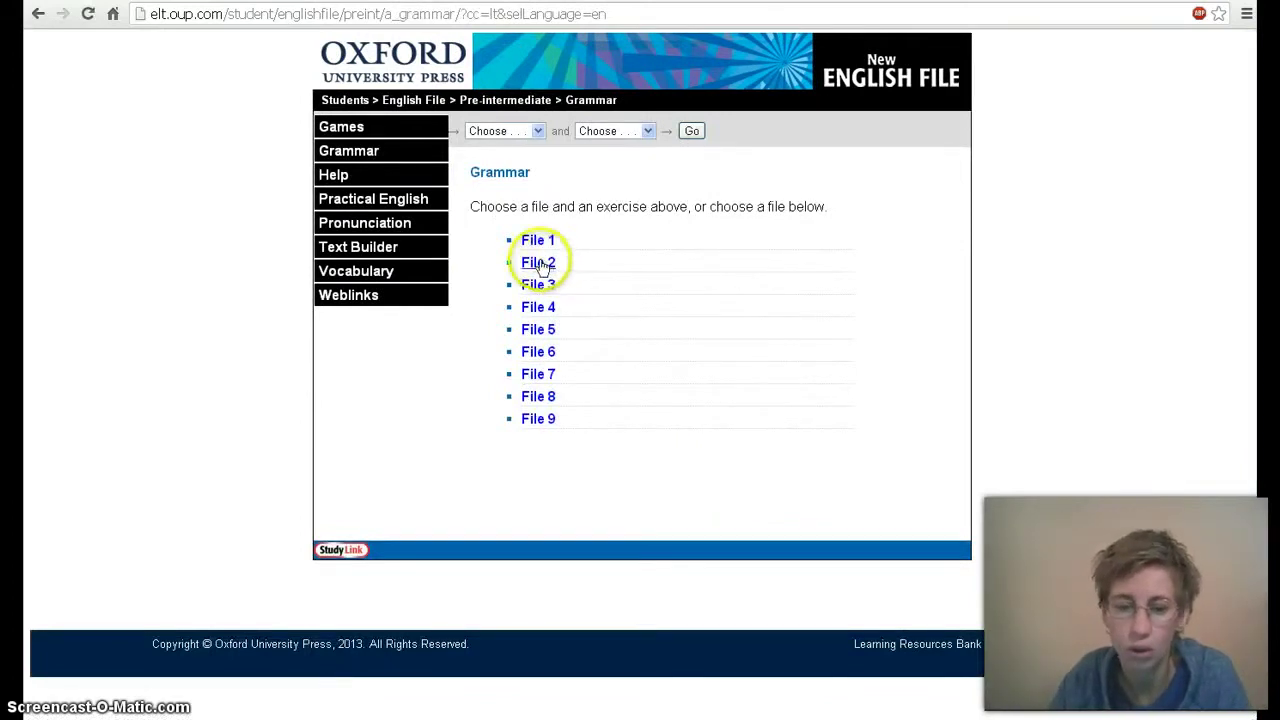
{"action": "left_click", "coordinate": [540, 264]}
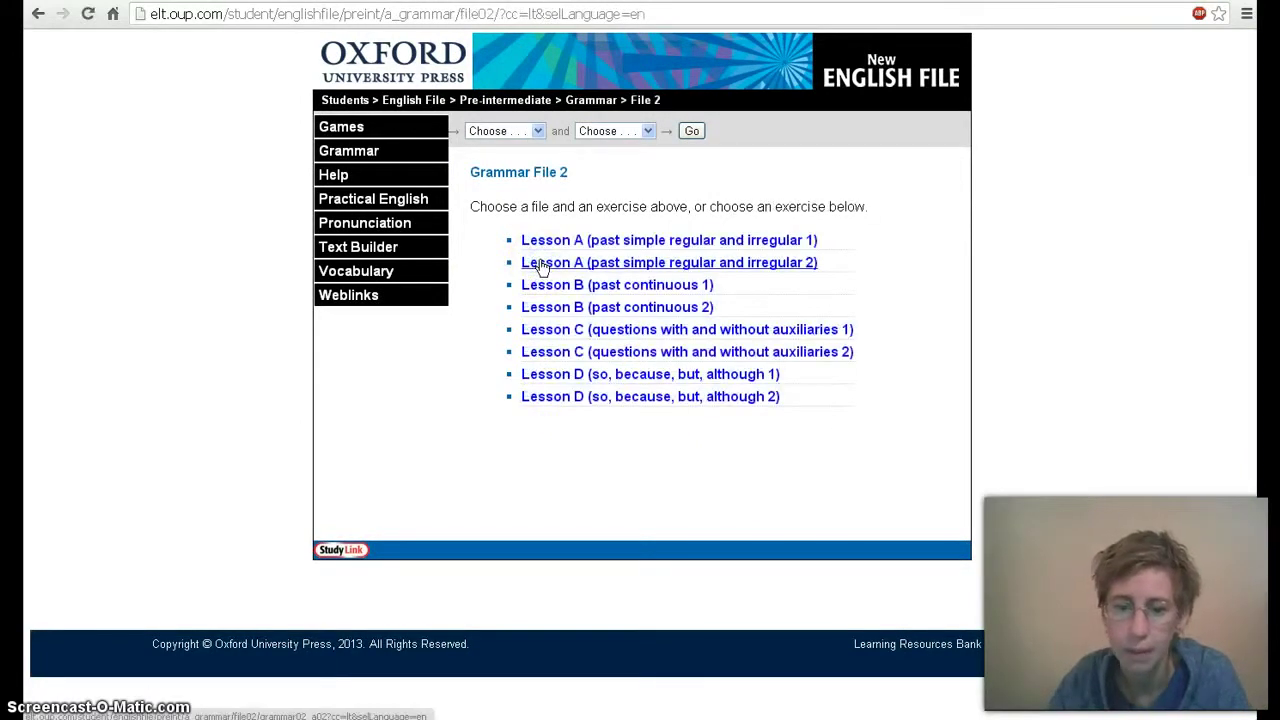
{"action": "left_click", "coordinate": [540, 264]}
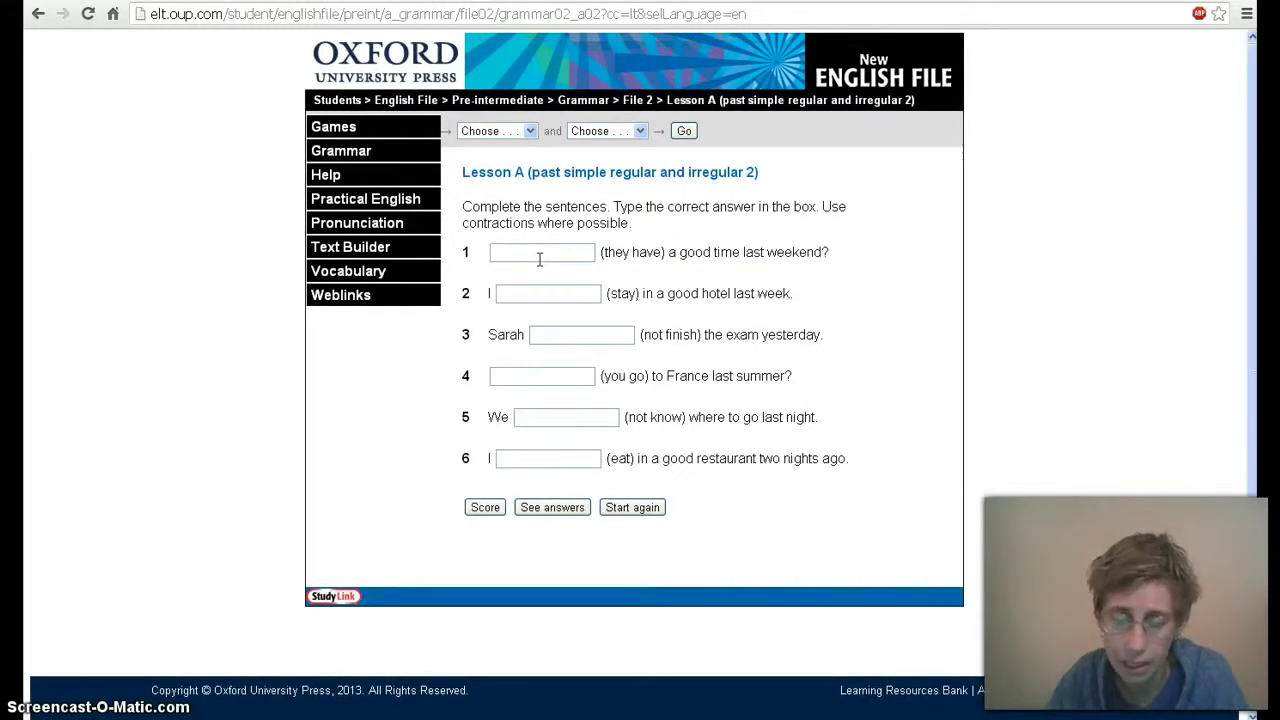
{"action": "left_click", "coordinate": [766, 13]}
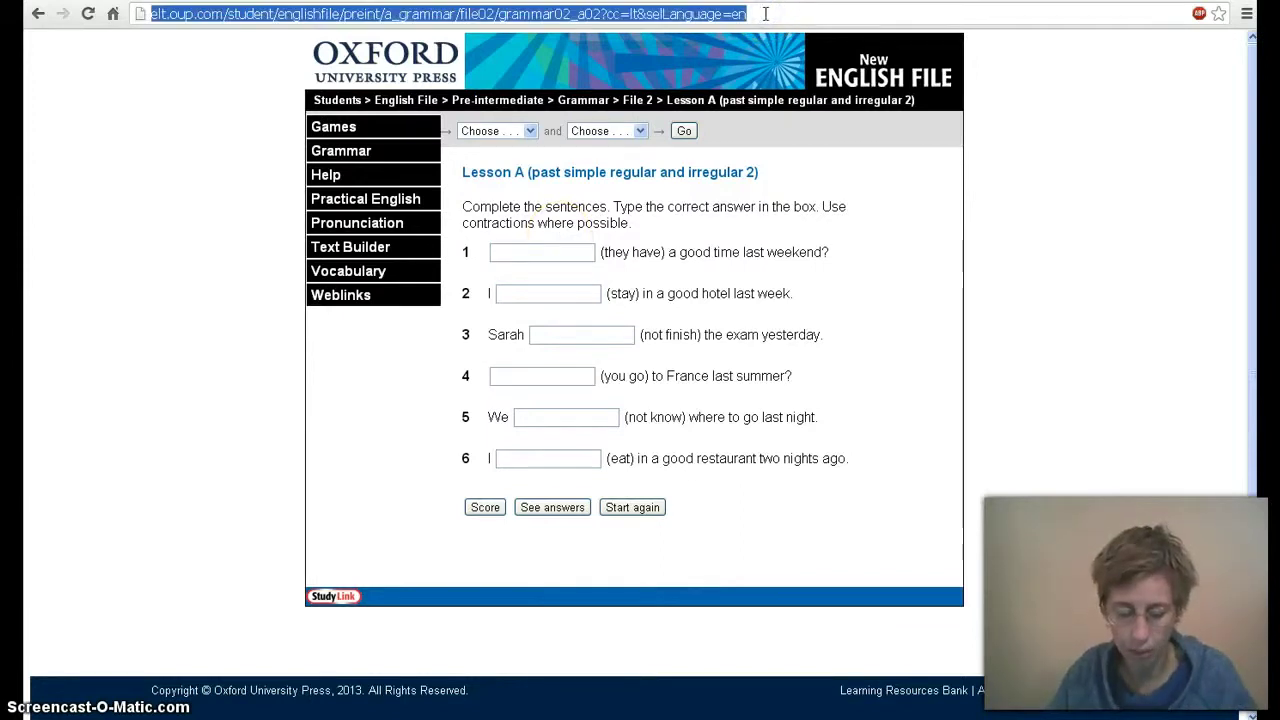
{"action": "key", "text": "ctrl+Tab"}
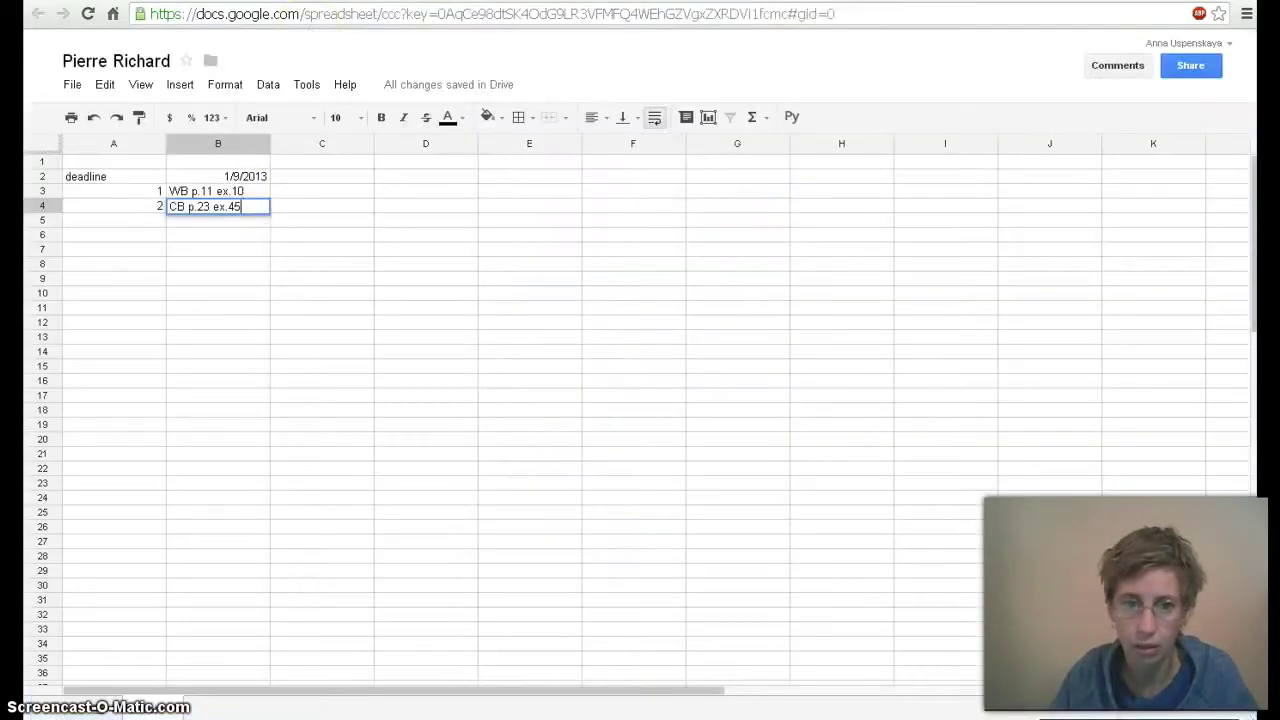
Paste the Oxford grammar exercise link into cell B5
{"action": "left_click", "coordinate": [215, 224]}
{"action": "key", "text": "ctrl+v"}
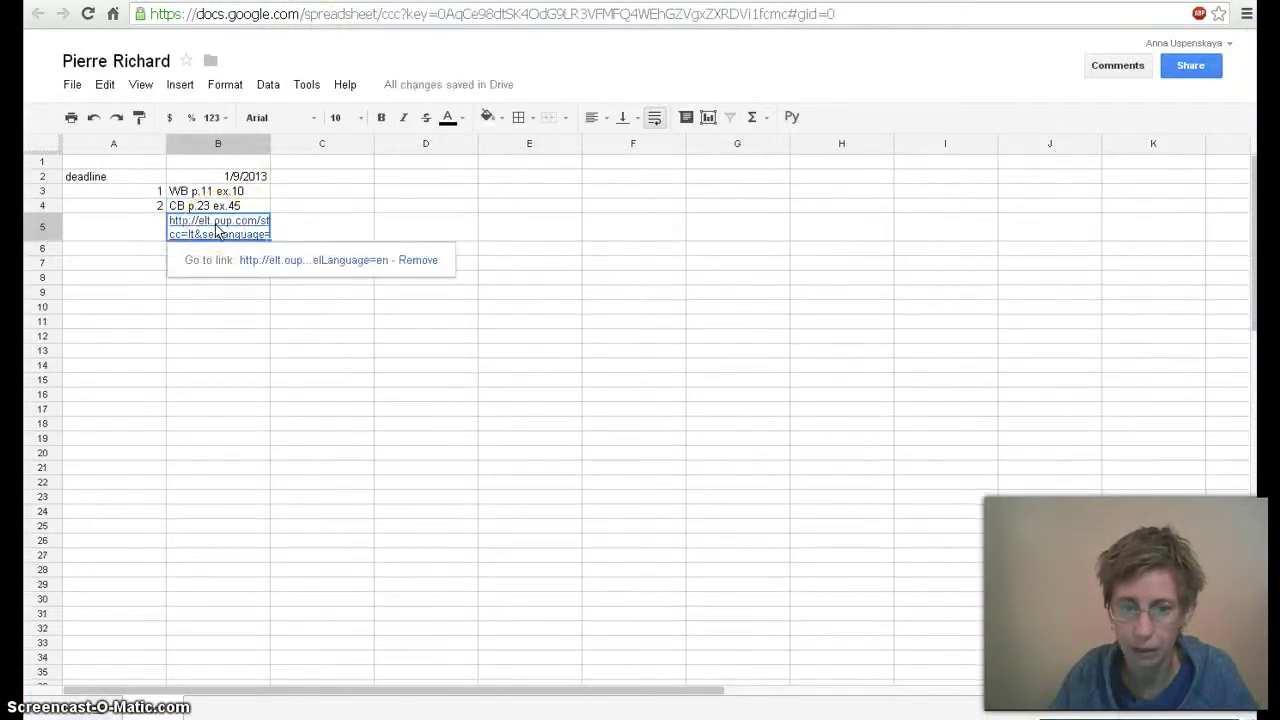
{"action": "left_click", "coordinate": [218, 222]}
Copy the Quizlet vocabulary set's short URL from its Share options
{"action": "key", "text": "ctrl+Tab"}
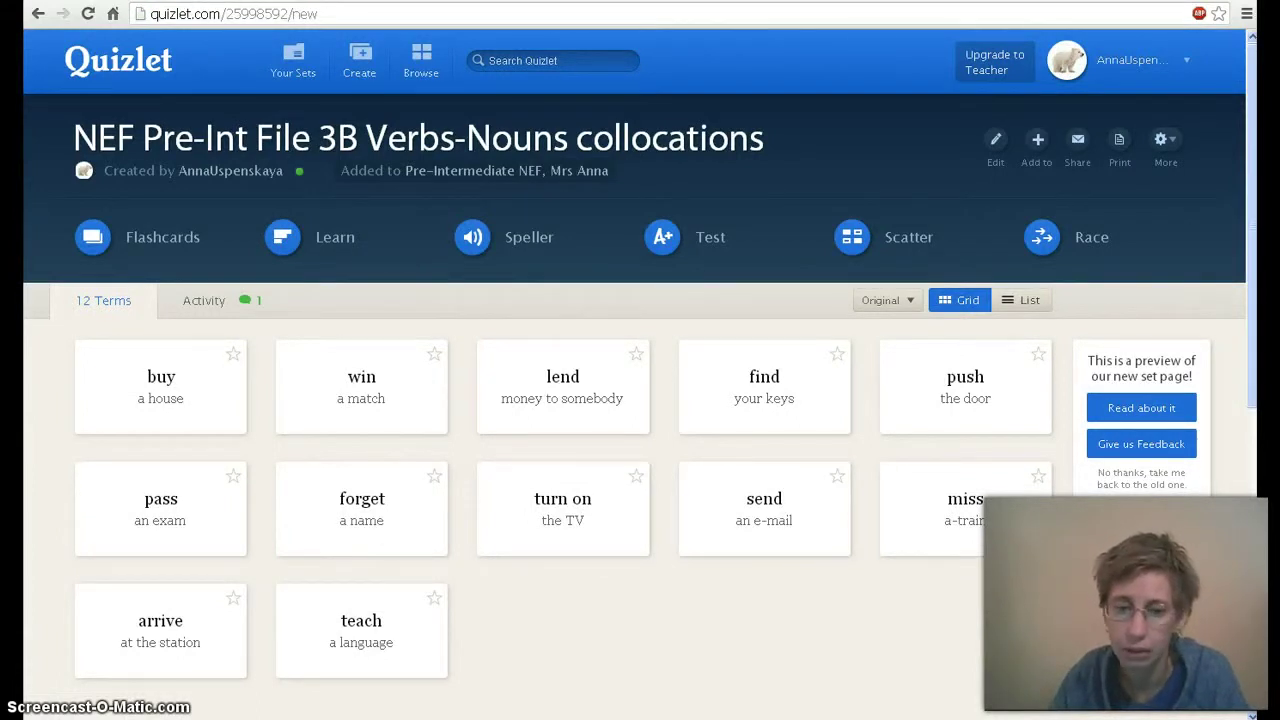
{"action": "left_click", "coordinate": [1077, 142]}
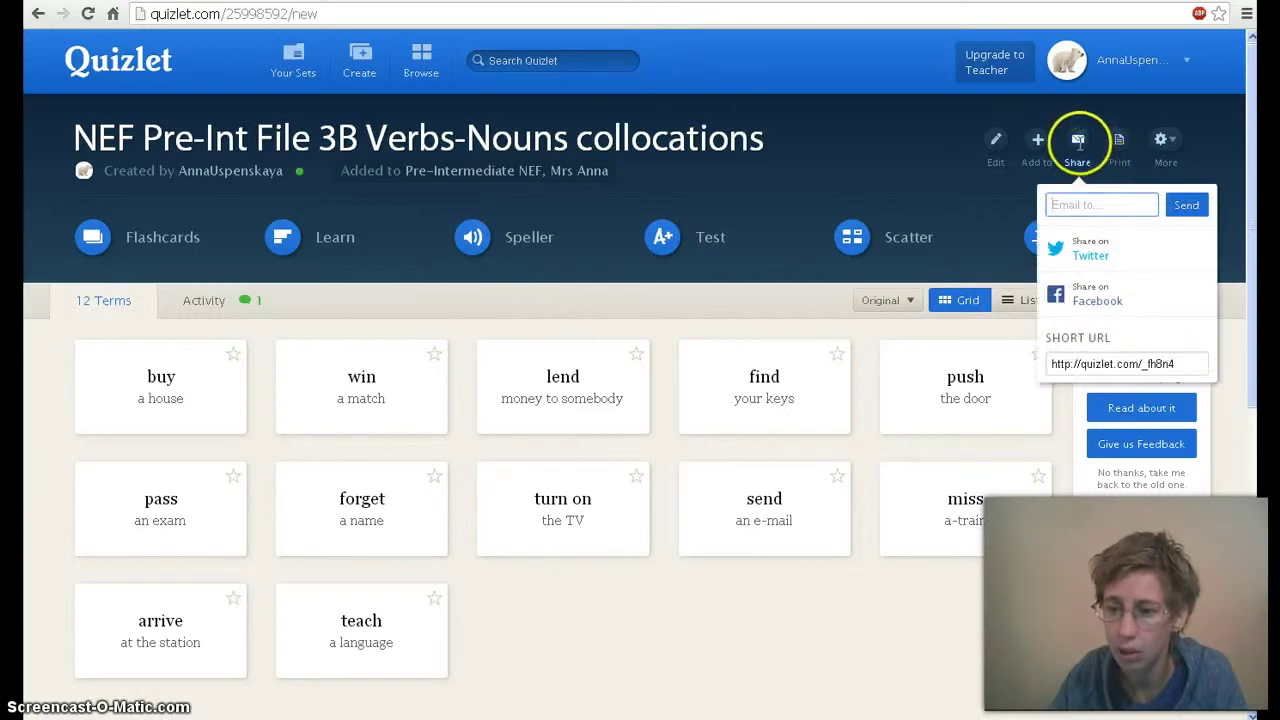
{"action": "left_click", "coordinate": [1118, 366]}
{"action": "key", "text": "ctrl+c"}
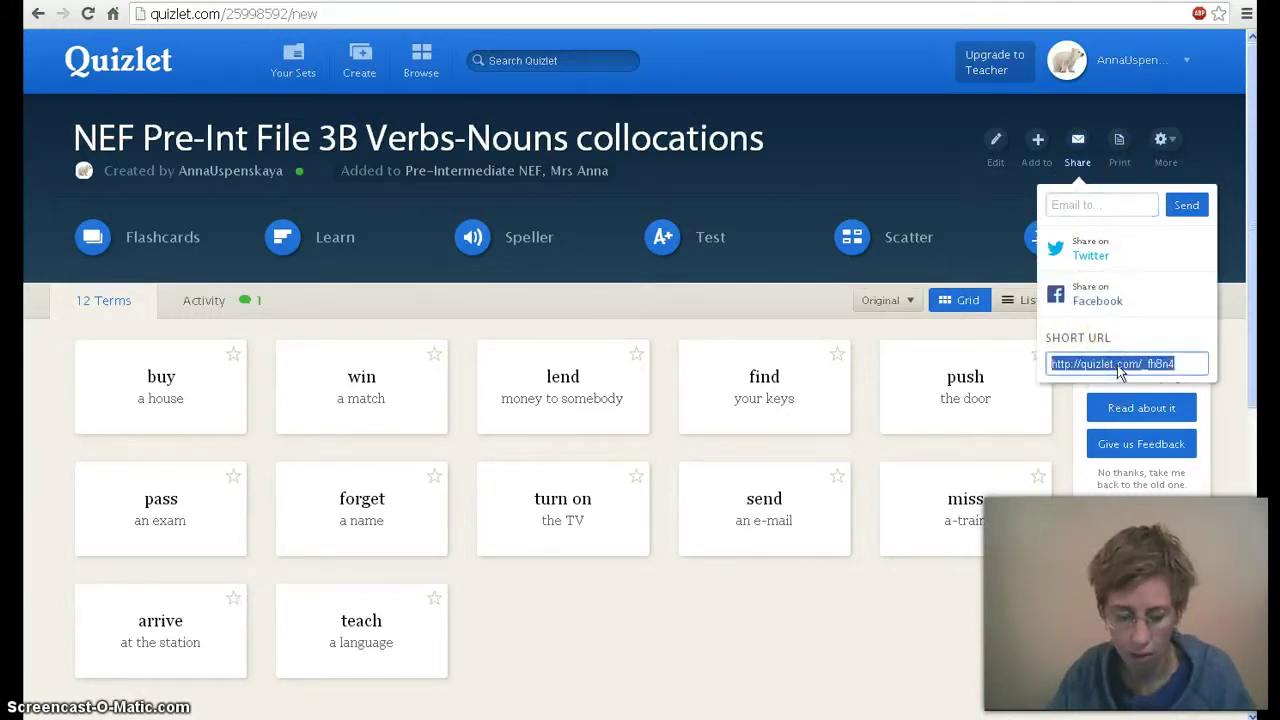
{"action": "left_click", "coordinate": [1066, 294]}
{"action": "key", "text": "alt+Tab"}
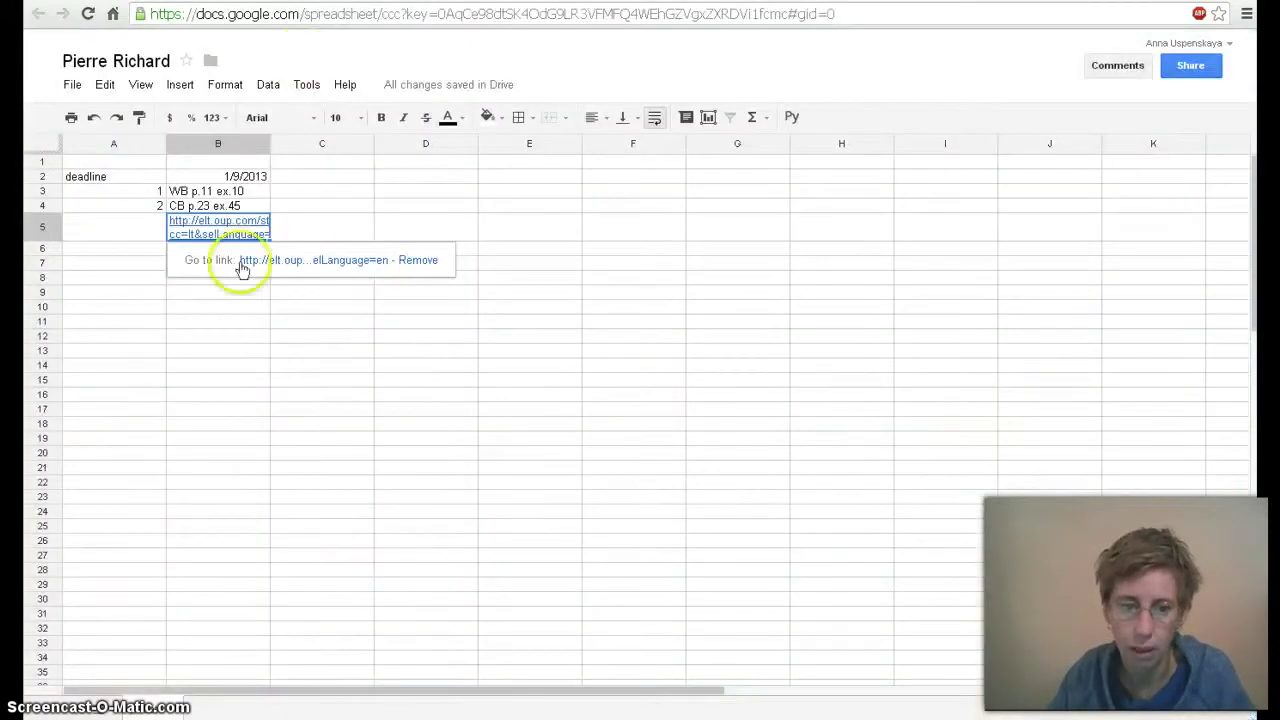
Paste the Quizlet short link into cell B6
{"action": "left_click", "coordinate": [150, 260]}
{"action": "left_click", "coordinate": [175, 254]}
{"action": "key", "text": "ctrl+v"}
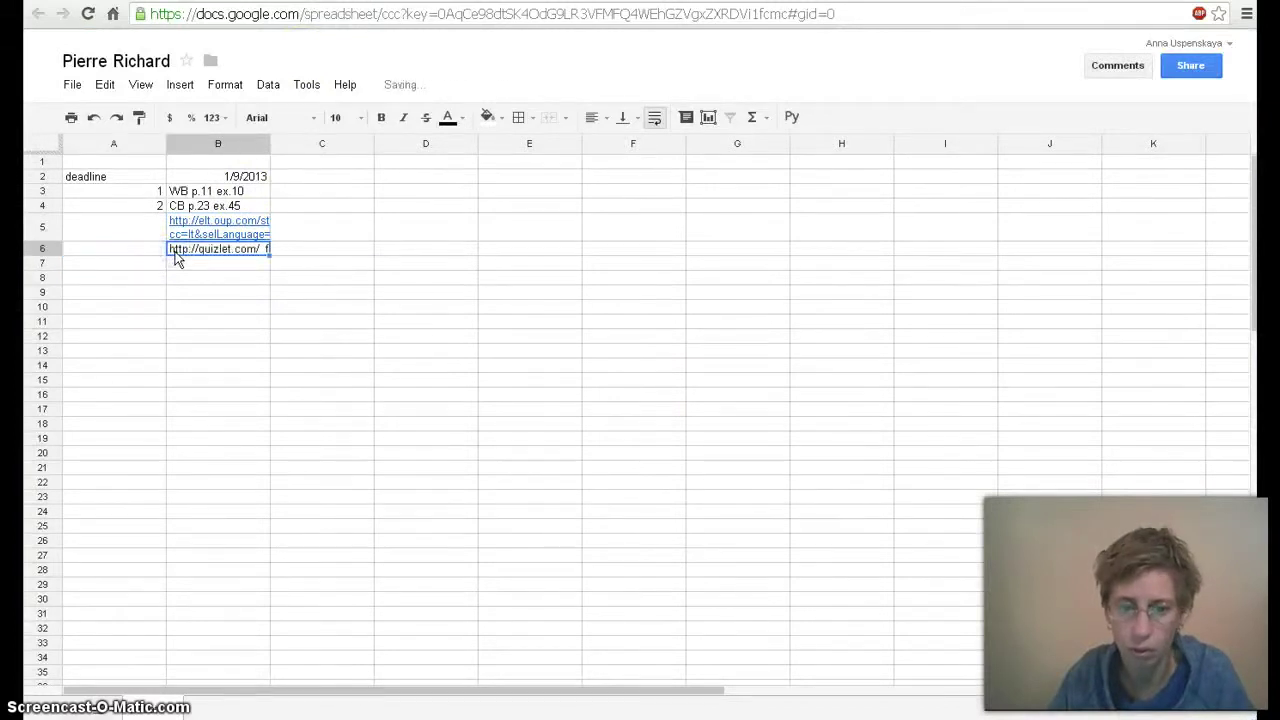
Continue the column A task numbering with 3 and 4 in A5:A6
{"action": "left_click", "coordinate": [161, 226]}
{"action": "left_click", "coordinate": [161, 191]}
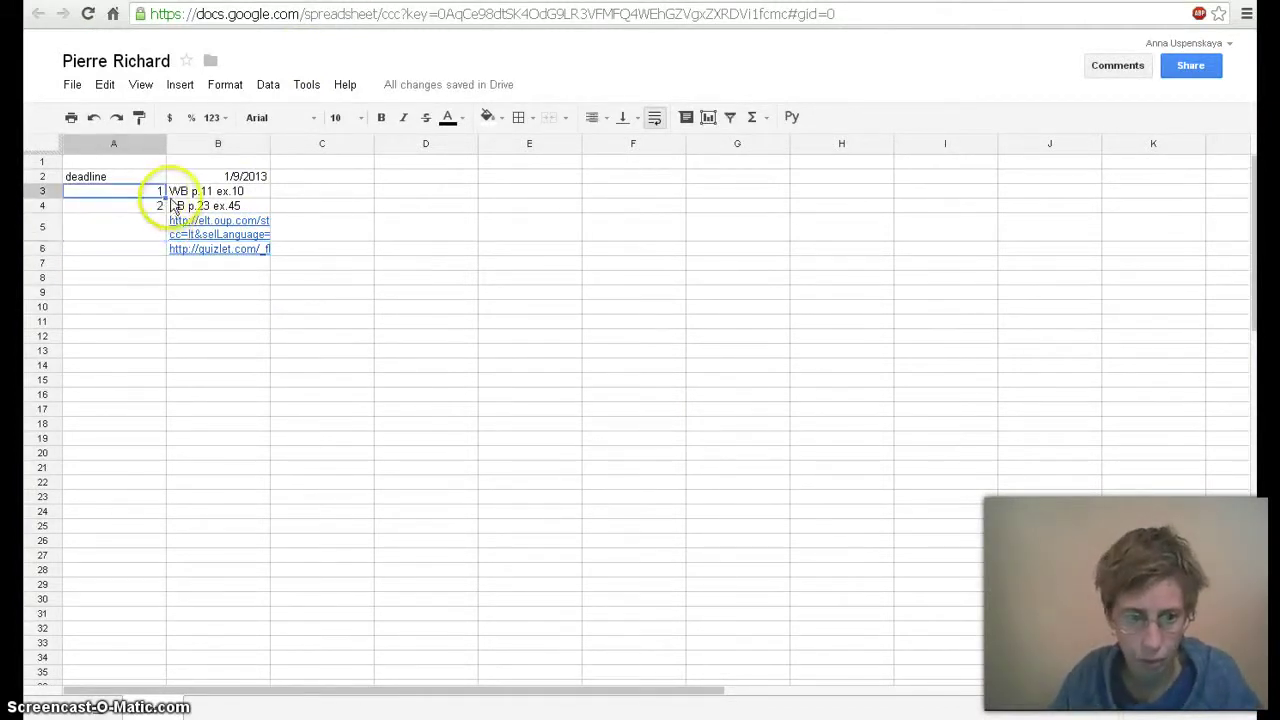
{"action": "left_click_drag", "start_coordinate": [140, 192], "coordinate": [153, 251]}
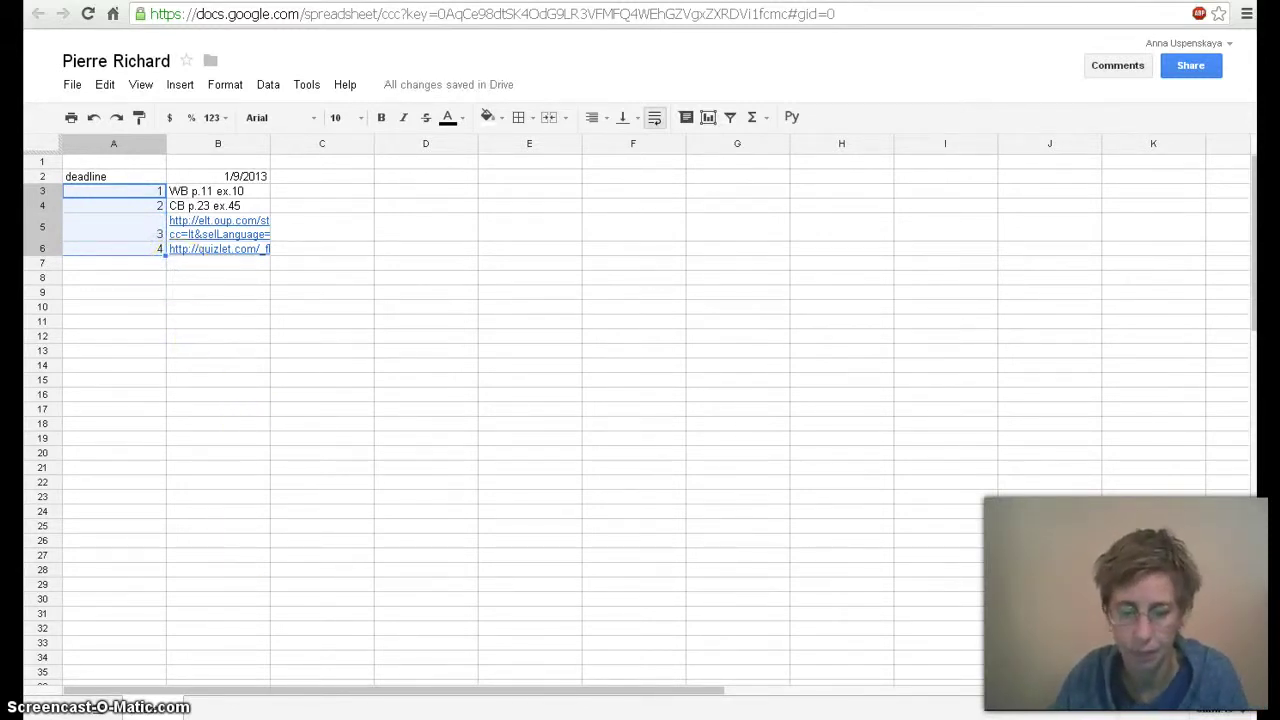
{"action": "key", "text": "Right"}
{"action": "key", "text": "Right"}
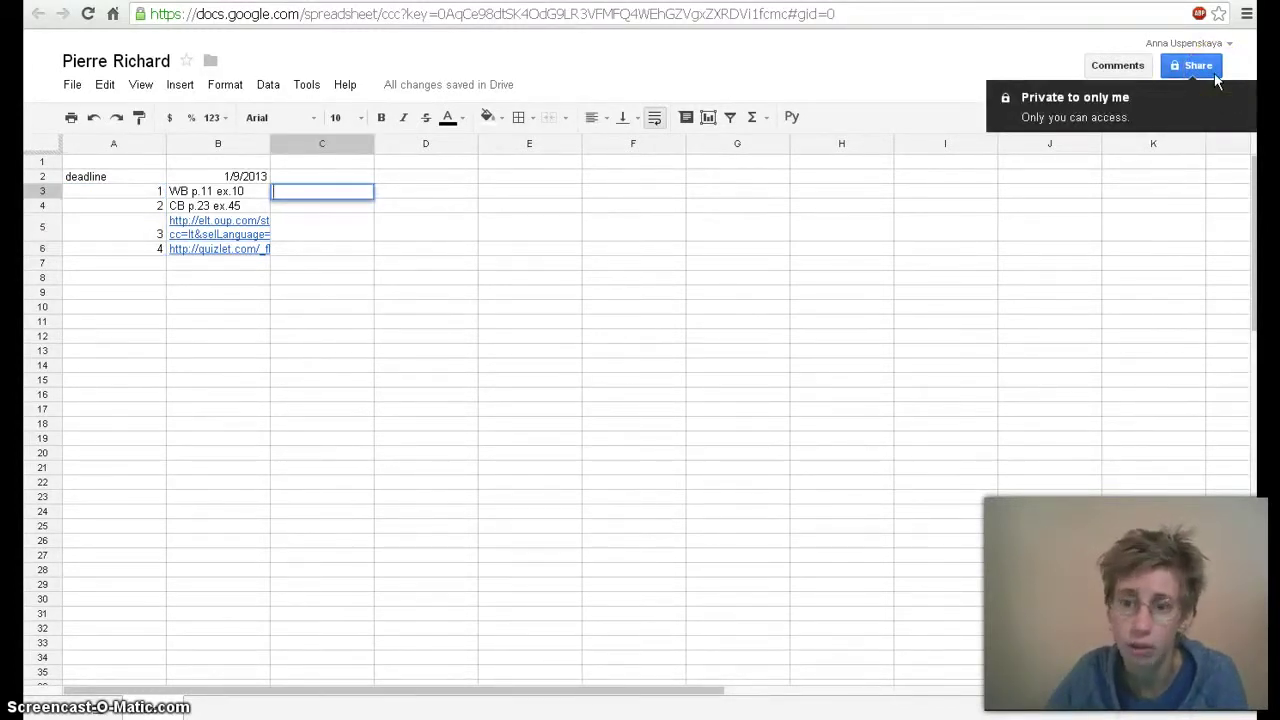
Change the sheet's link access to 'Anyone with the link' can view and save it
{"action": "left_click", "coordinate": [1184, 64]}
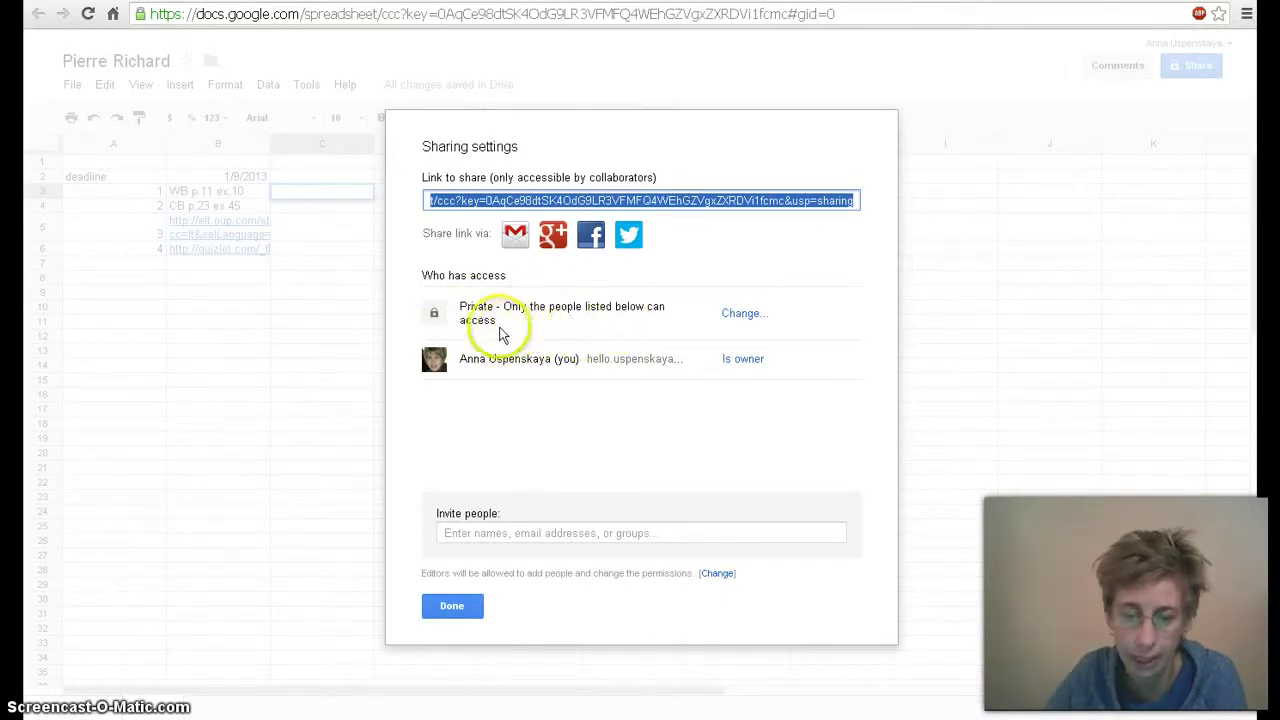
{"action": "left_click", "coordinate": [499, 536]}
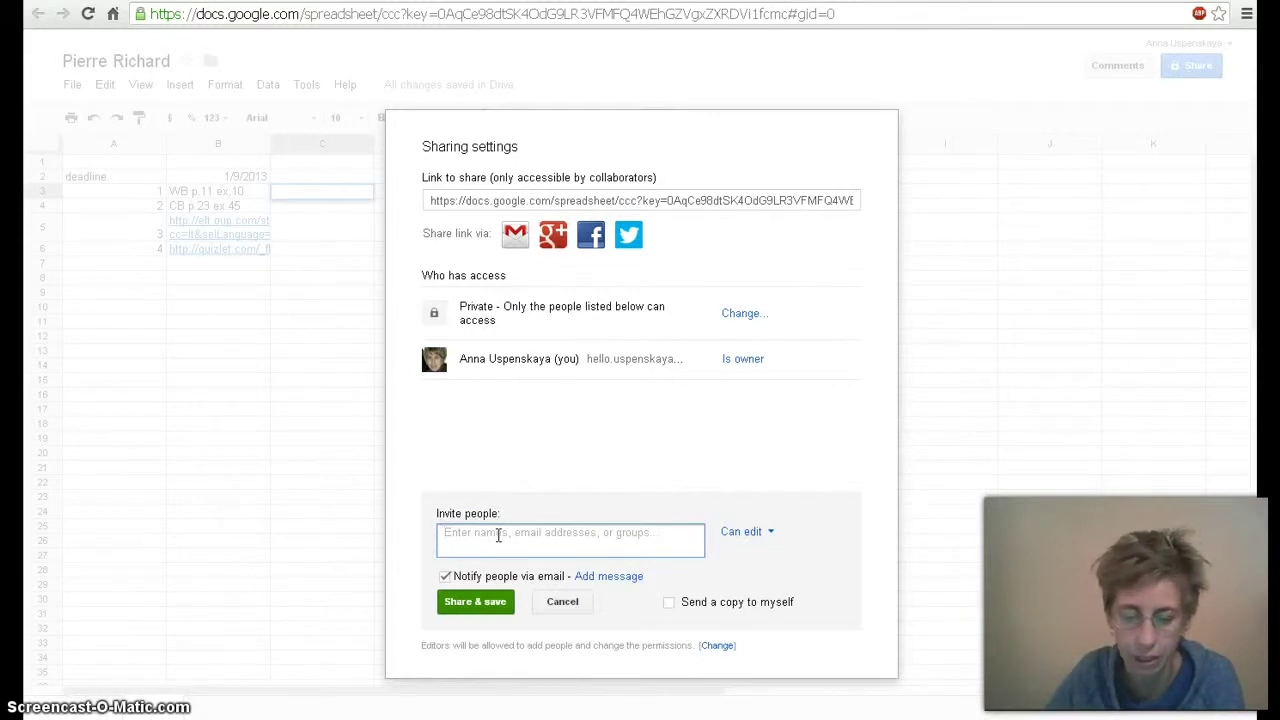
{"action": "left_click", "coordinate": [774, 535]}
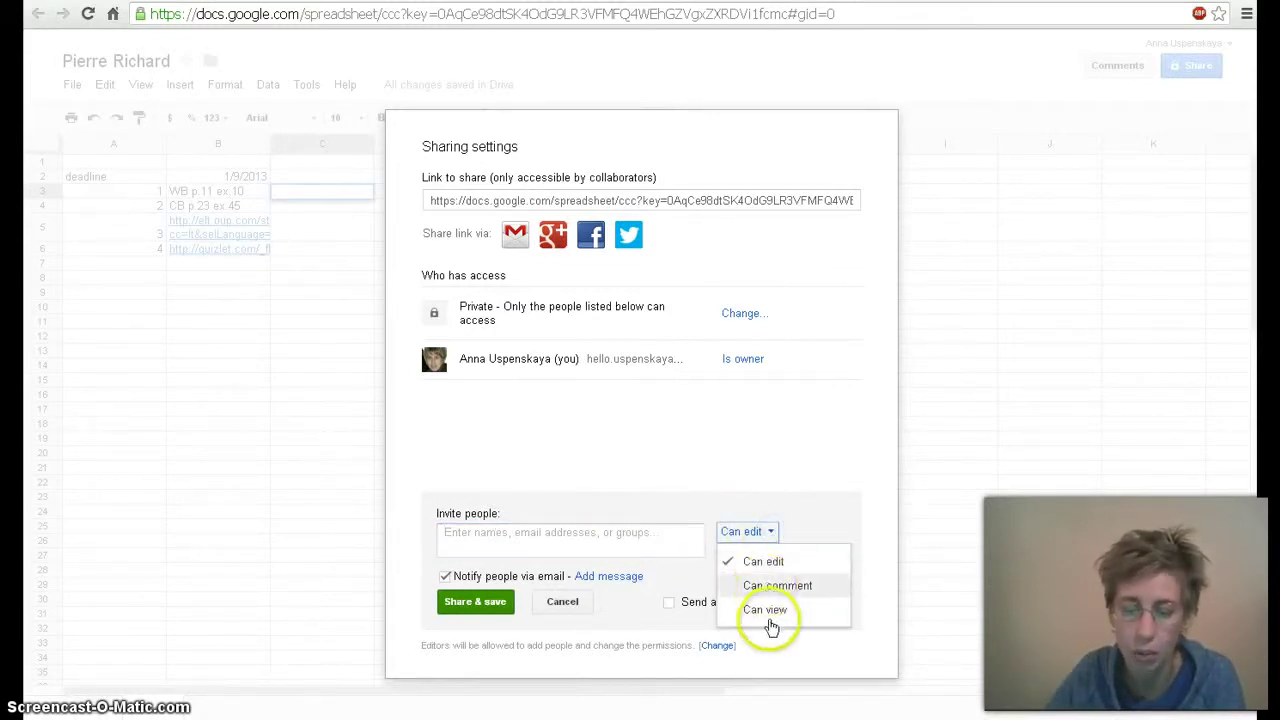
{"action": "left_click", "coordinate": [760, 531]}
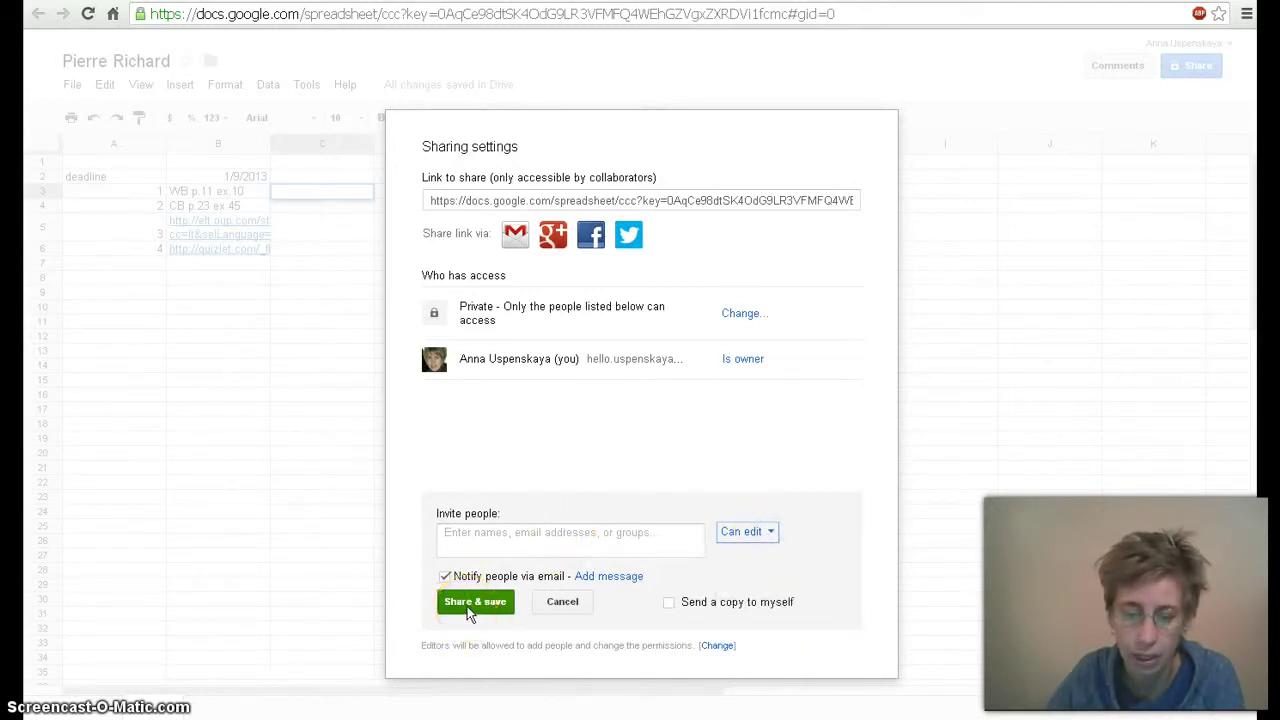
{"action": "left_click", "coordinate": [740, 313]}
{"action": "left_click", "coordinate": [456, 364]}
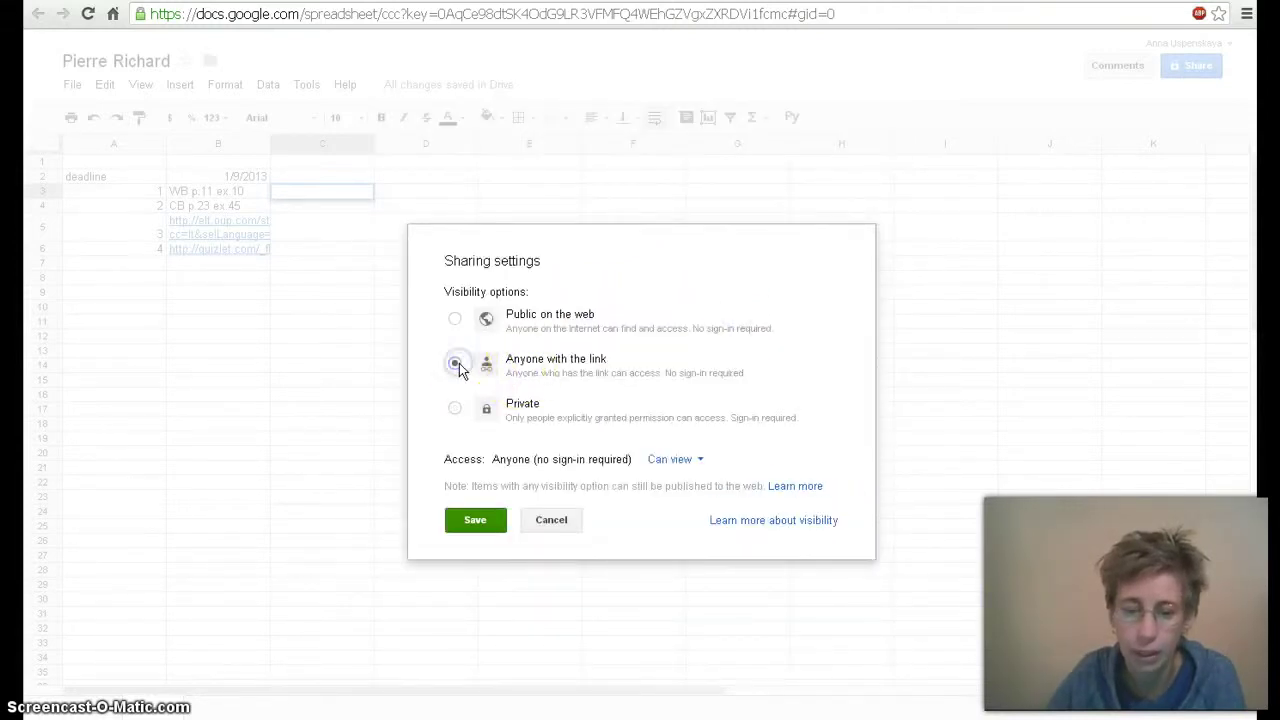
{"action": "left_click", "coordinate": [476, 520]}
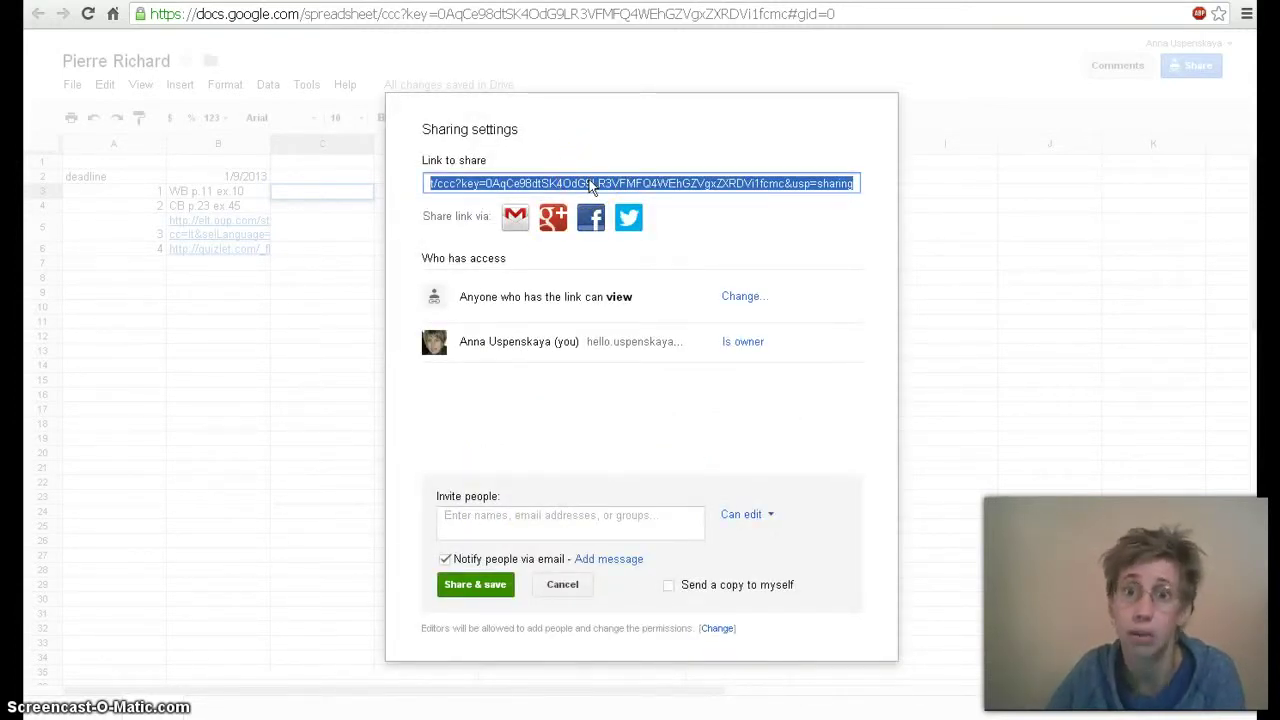
{"action": "left_click", "coordinate": [556, 582]}
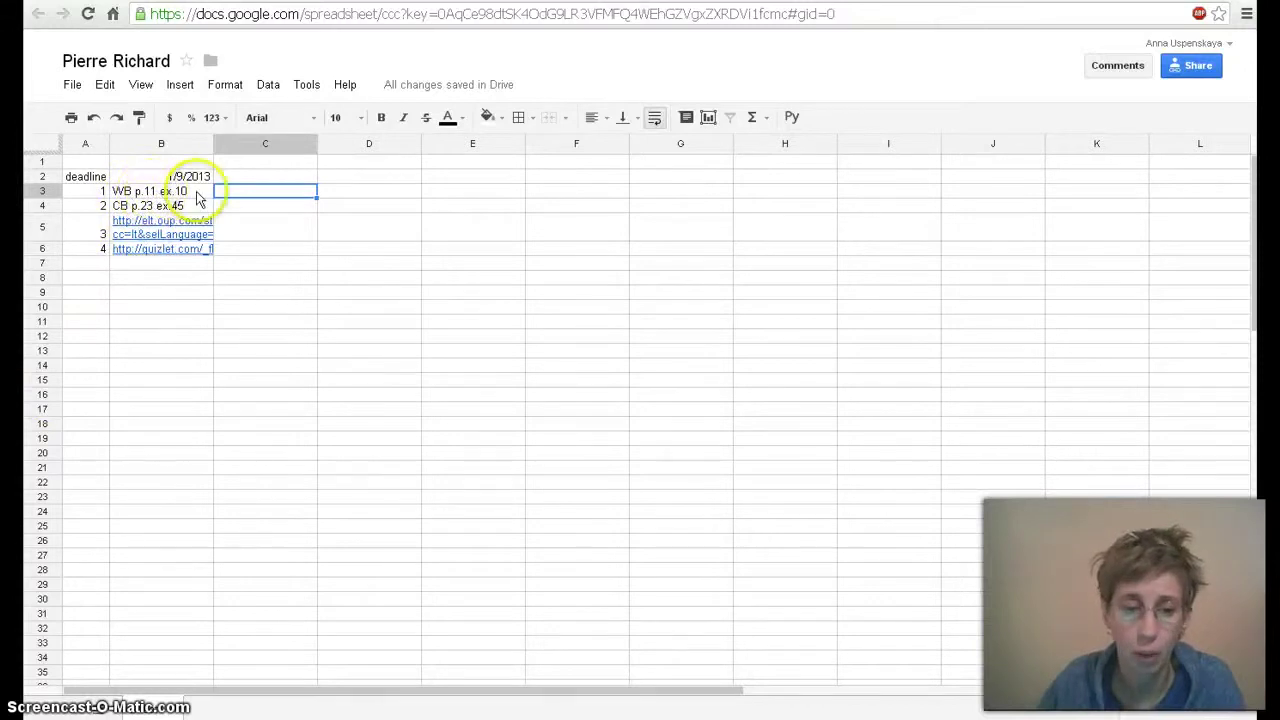
Mark tasks 1 and 3 as 'done' in cells C3 and C5
{"action": "left_click", "coordinate": [229, 190]}
{"action": "type", "text": "don"}
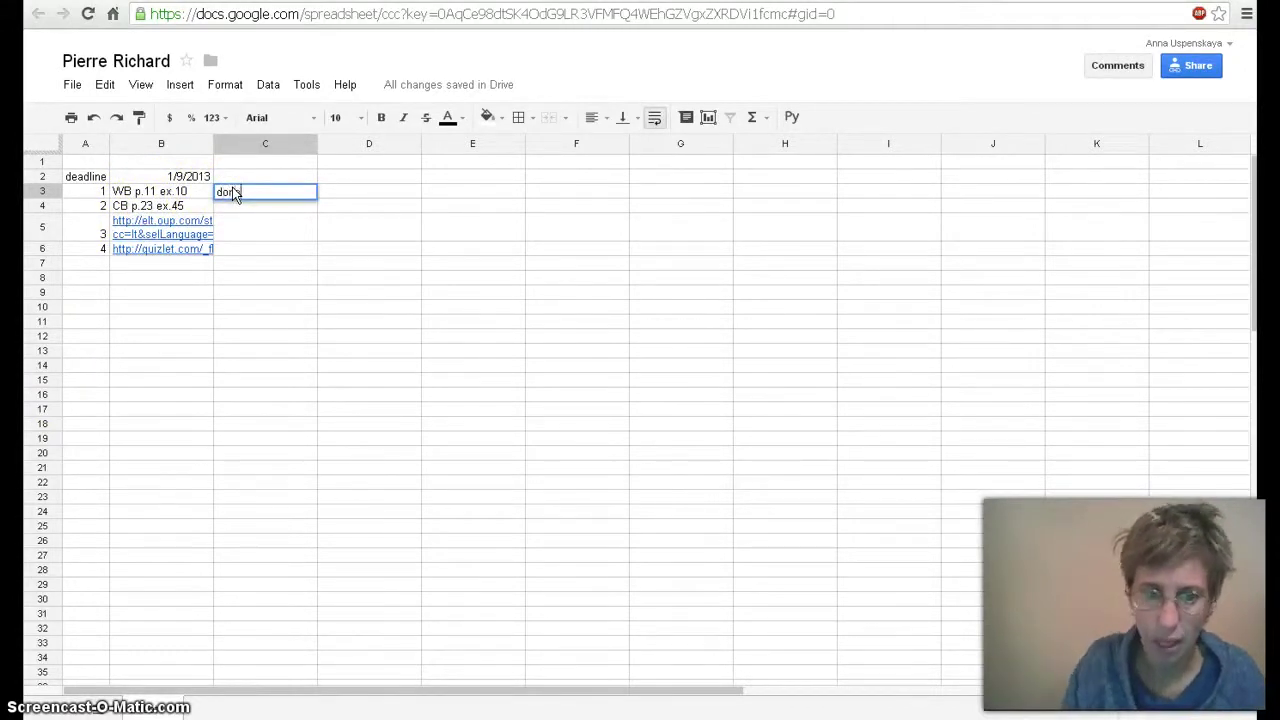
{"action": "type", "text": "e"}
{"action": "left_click", "coordinate": [237, 225]}
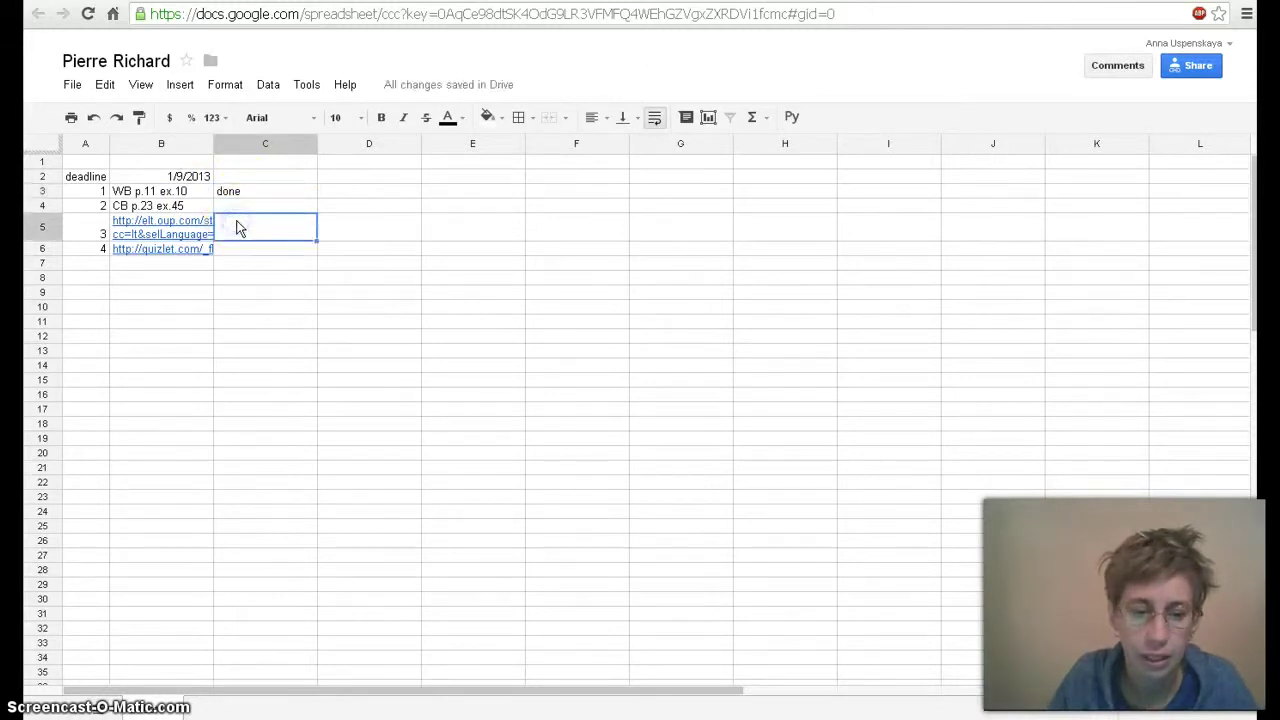
{"action": "type", "text": "done"}
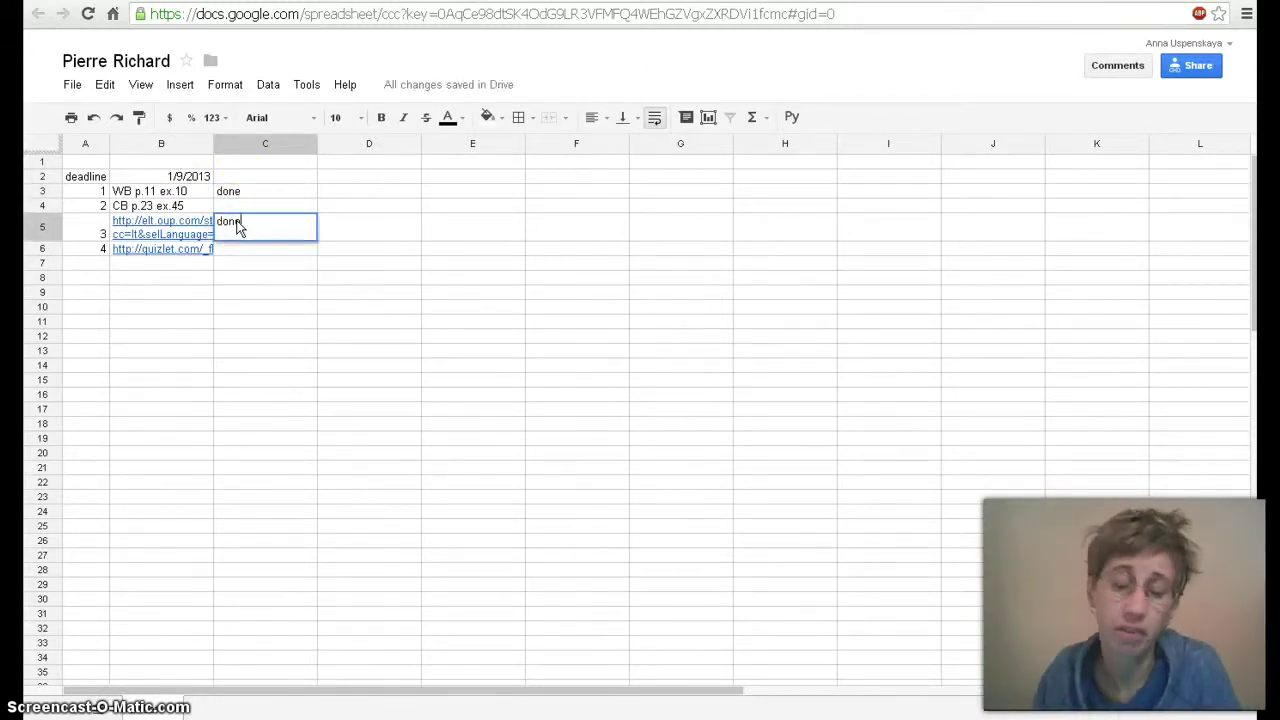
{"action": "left_click", "coordinate": [246, 252]}
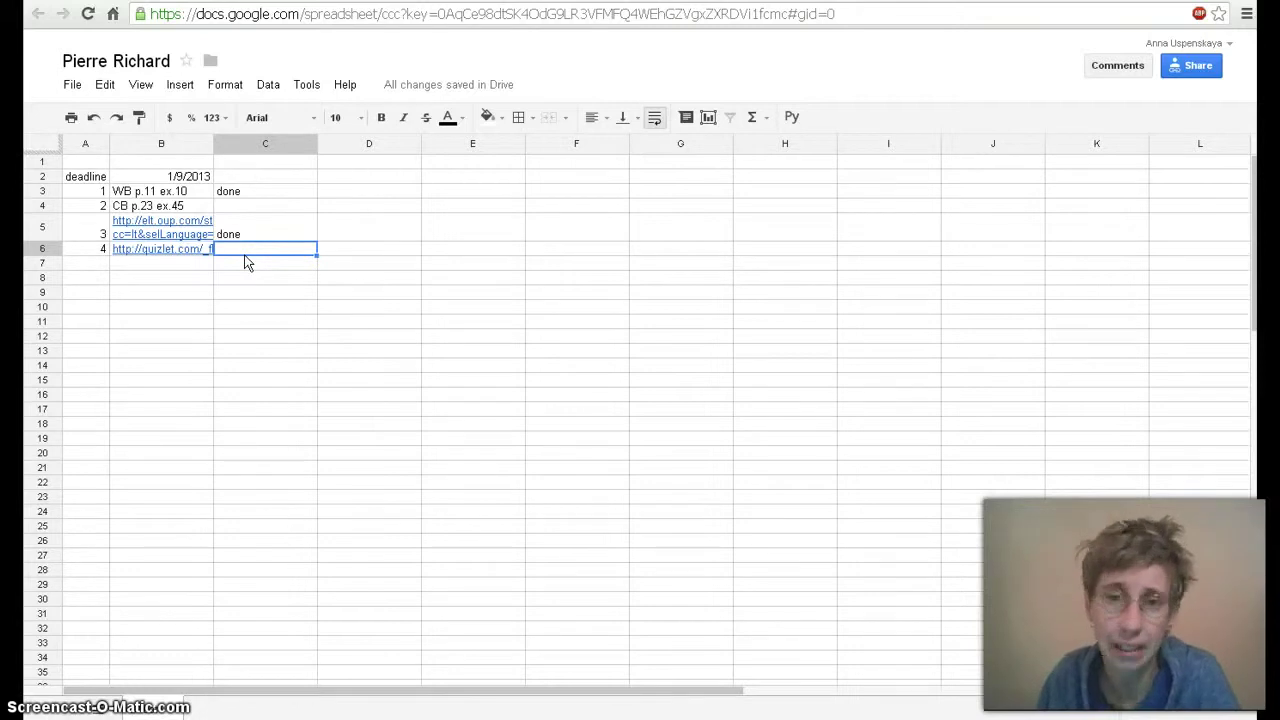
Add a data validation rule to C6: list of items 'done', shown as an in-cell dropdown
{"action": "left_click", "coordinate": [267, 86]}
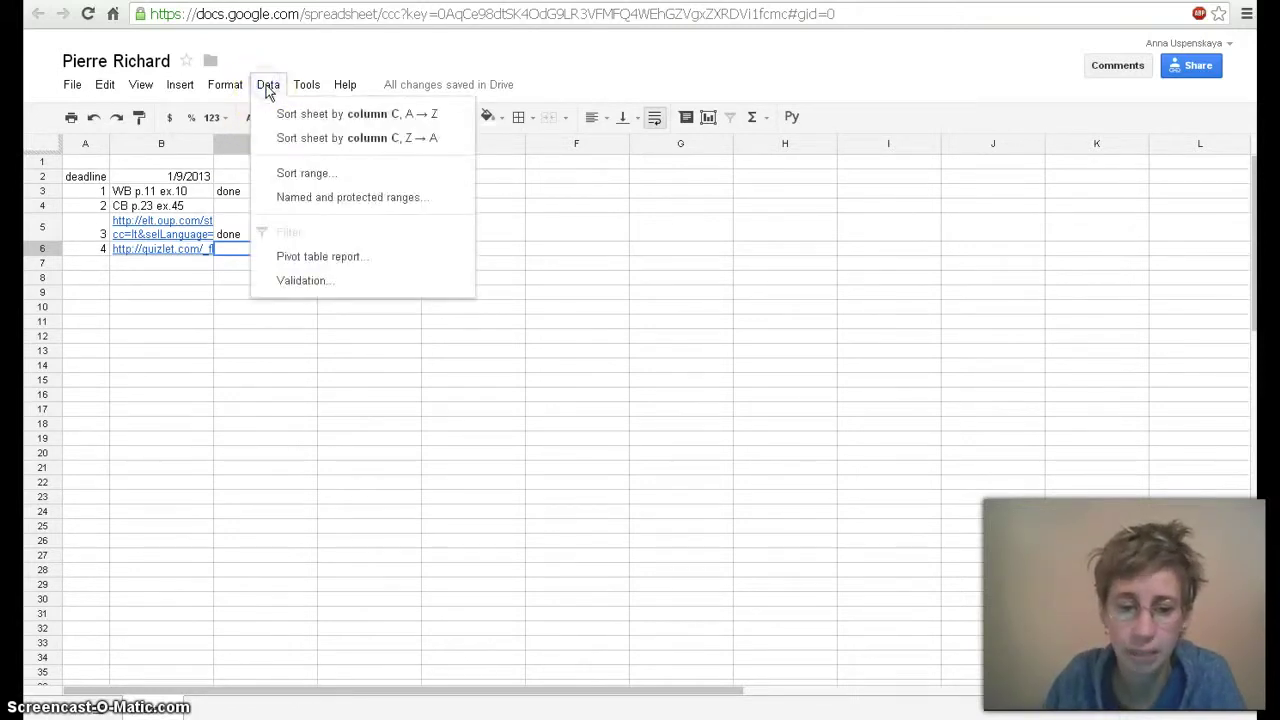
{"action": "left_click", "coordinate": [302, 281]}
{"action": "left_click", "coordinate": [505, 330]}
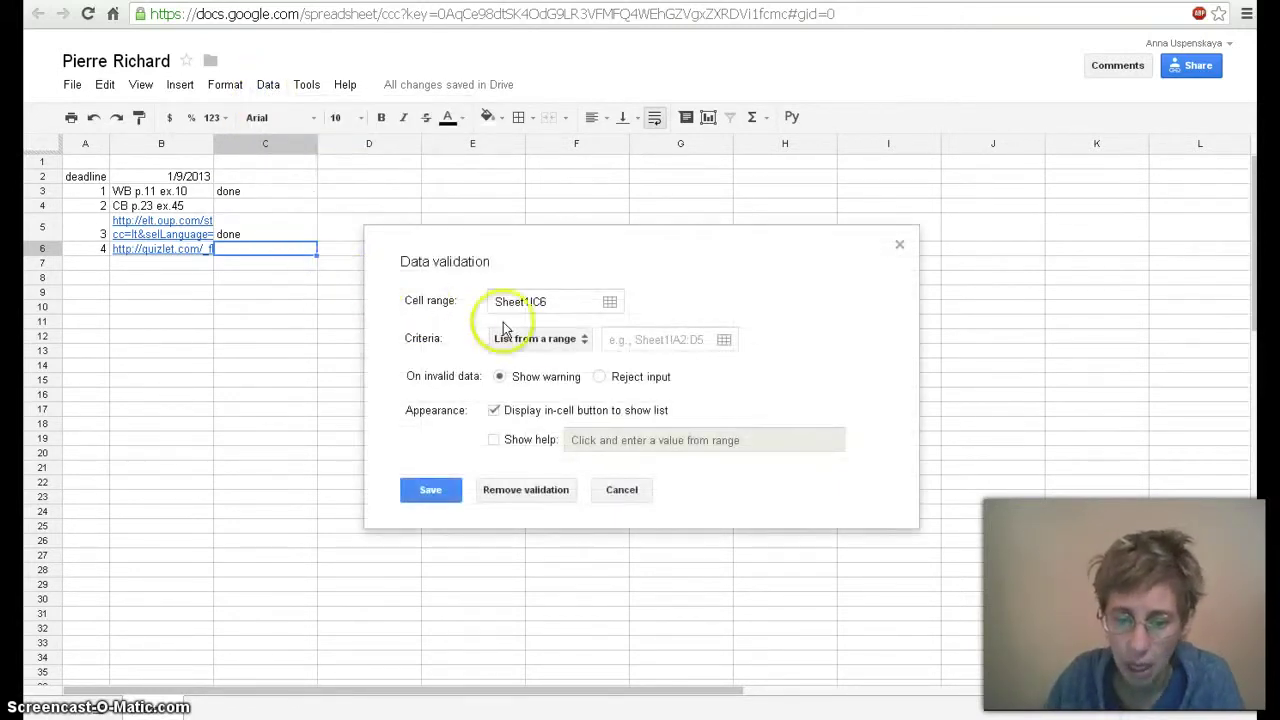
{"action": "left_click", "coordinate": [584, 338]}
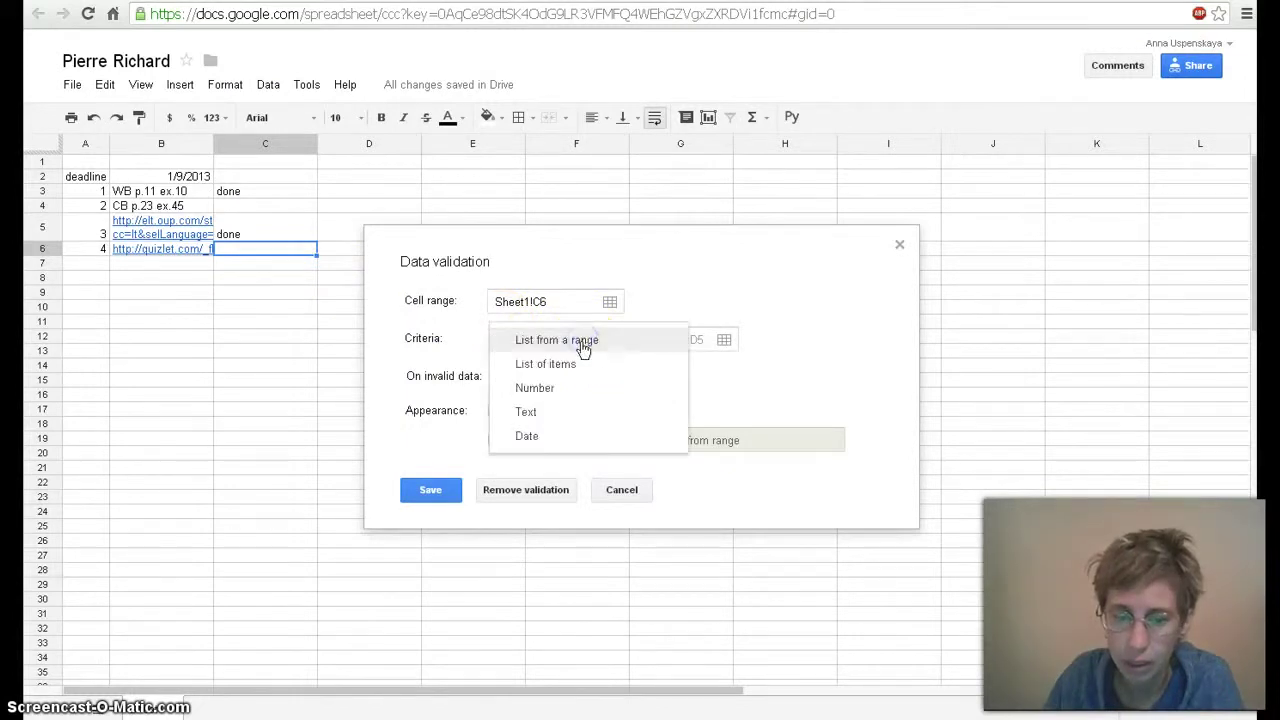
{"action": "left_click", "coordinate": [563, 366]}
{"action": "left_click", "coordinate": [664, 340]}
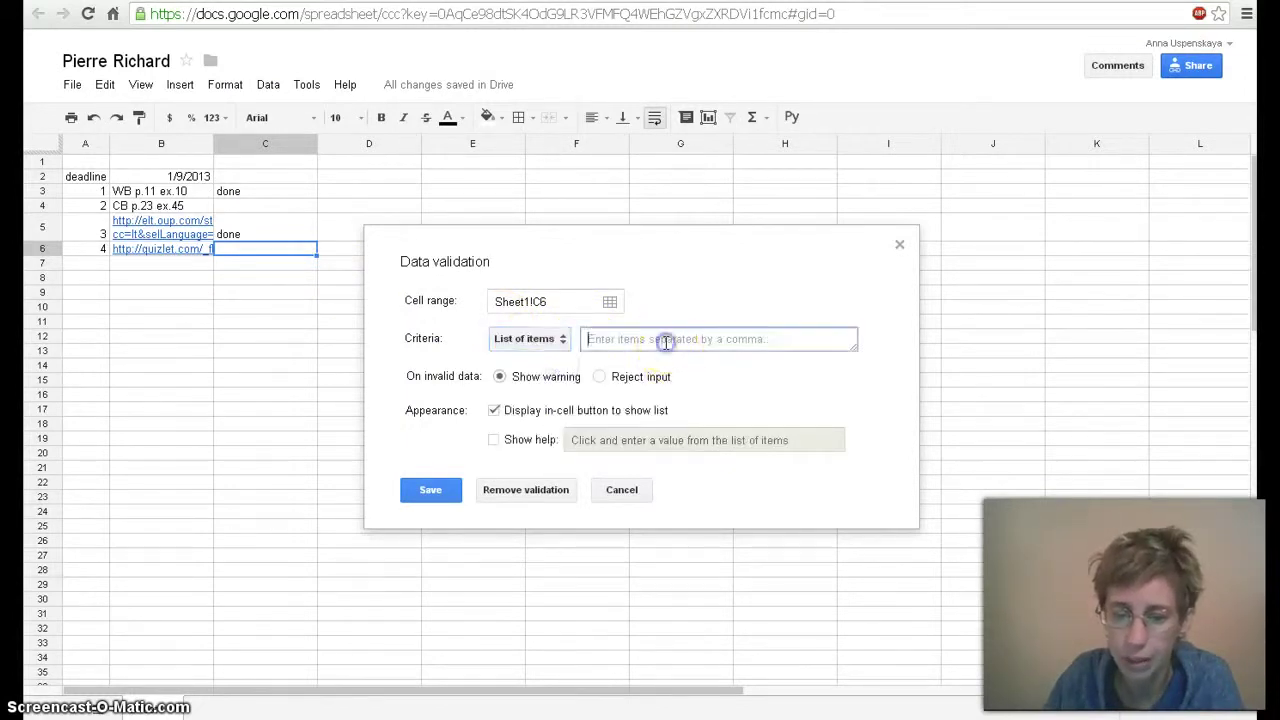
{"action": "type", "text": "done"}
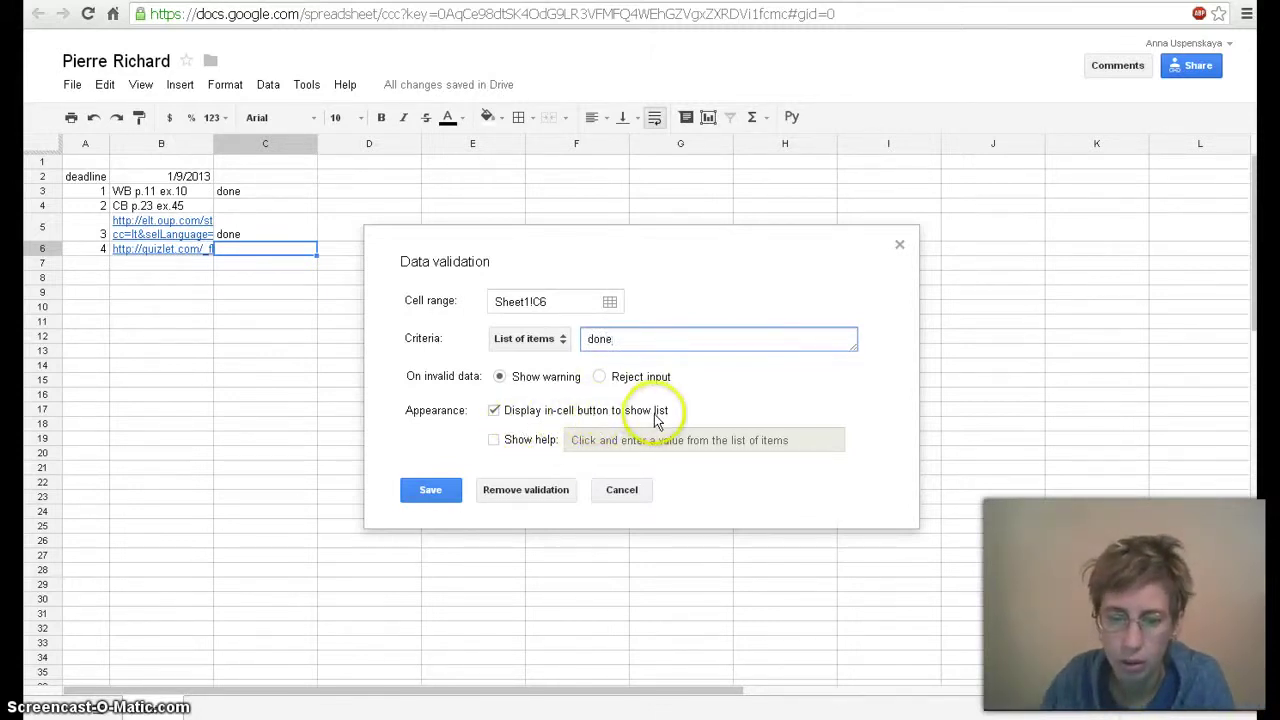
{"action": "left_click", "coordinate": [431, 491]}
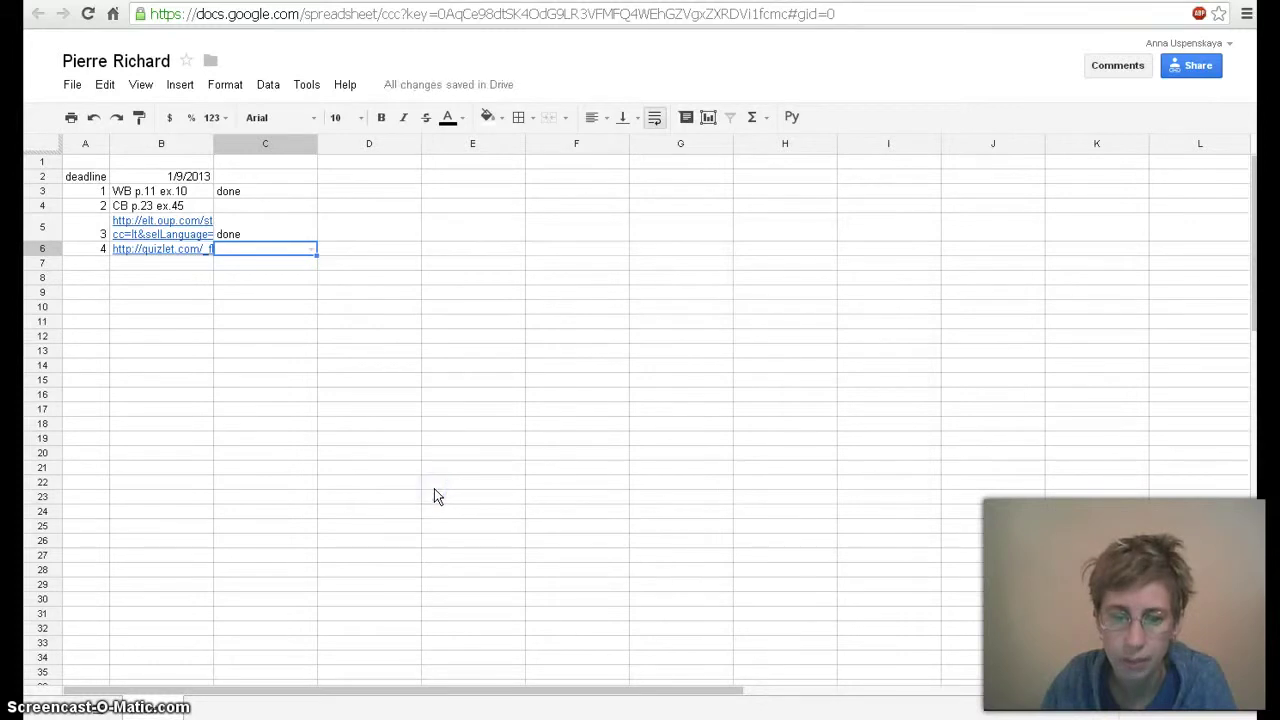
Pick 'done' from C6's dropdown and fill it up through C3
{"action": "left_click", "coordinate": [311, 250]}
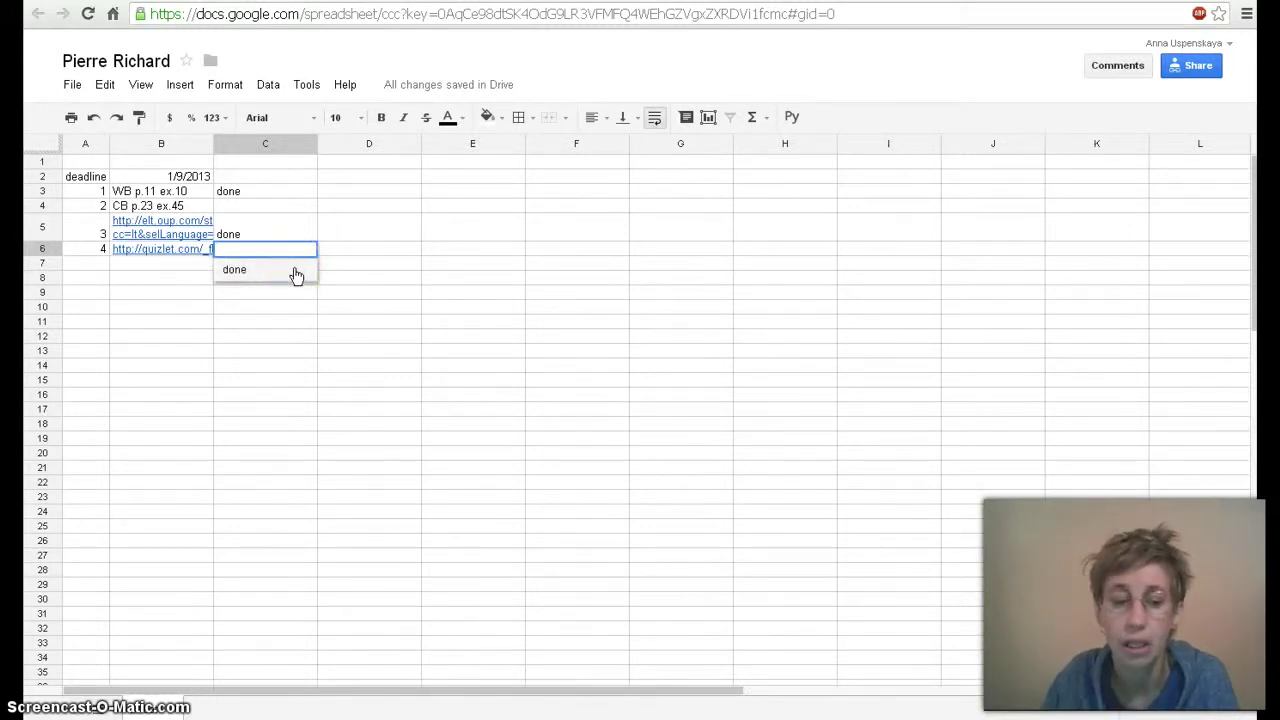
{"action": "left_click", "coordinate": [296, 274]}
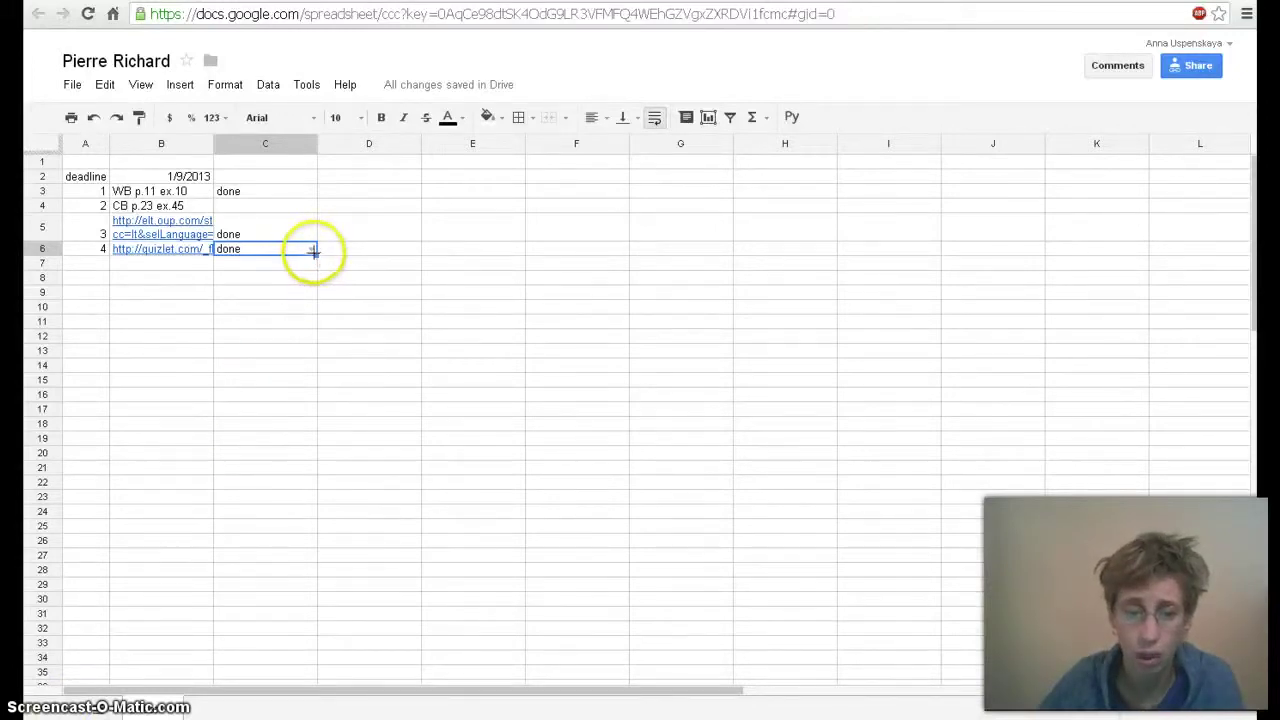
{"action": "left_click_drag", "start_coordinate": [316, 255], "coordinate": [301, 196]}
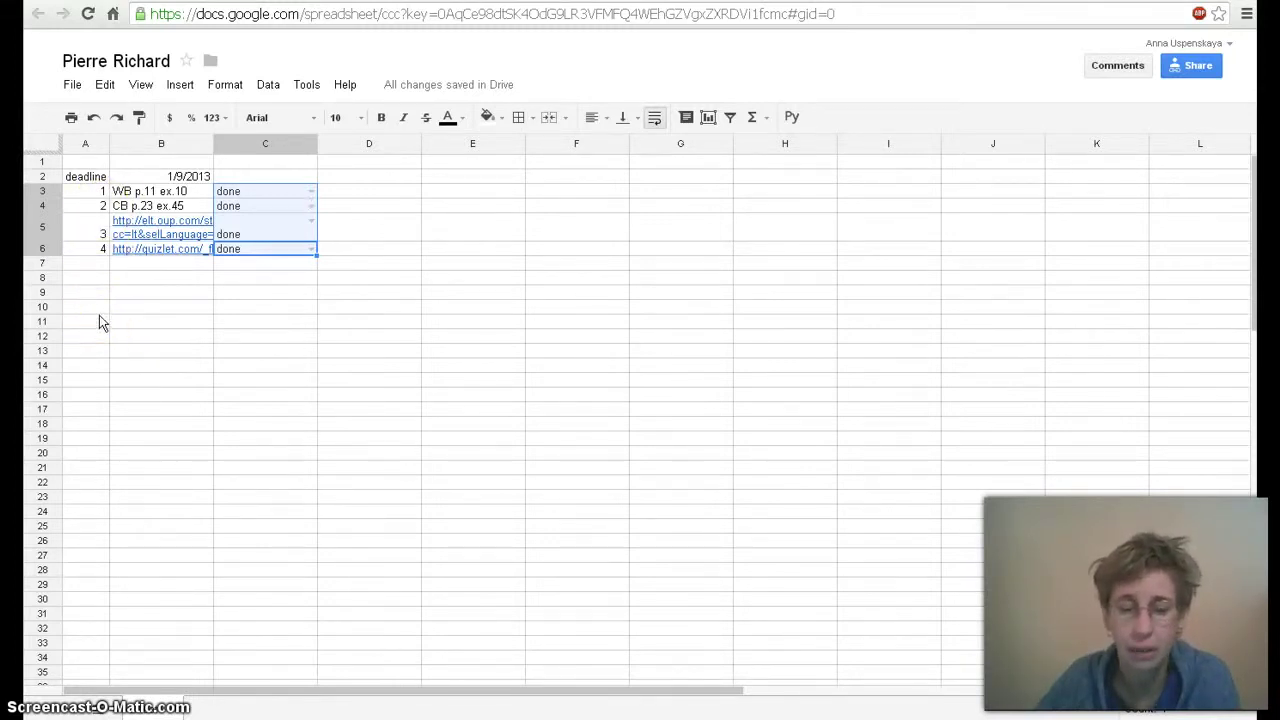
{"action": "left_click", "coordinate": [306, 86]}
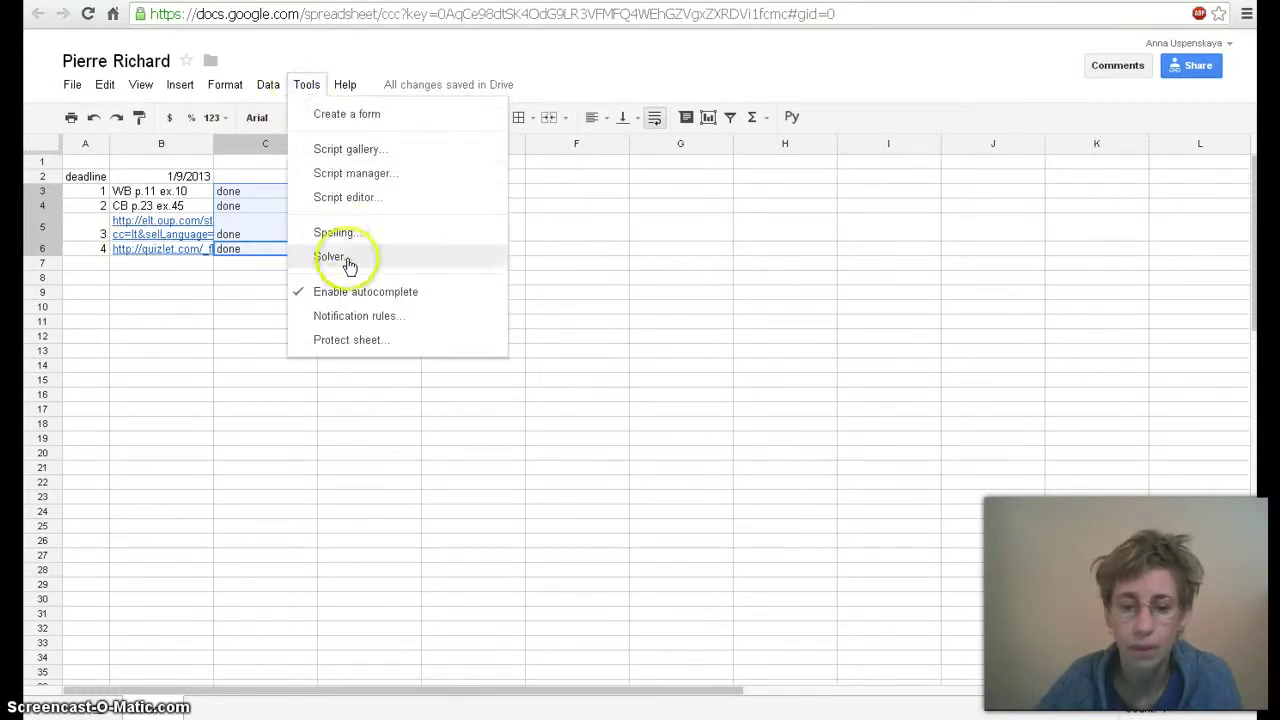
Create a notification rule emailing right away whenever any changes are made
{"action": "left_click", "coordinate": [348, 316]}
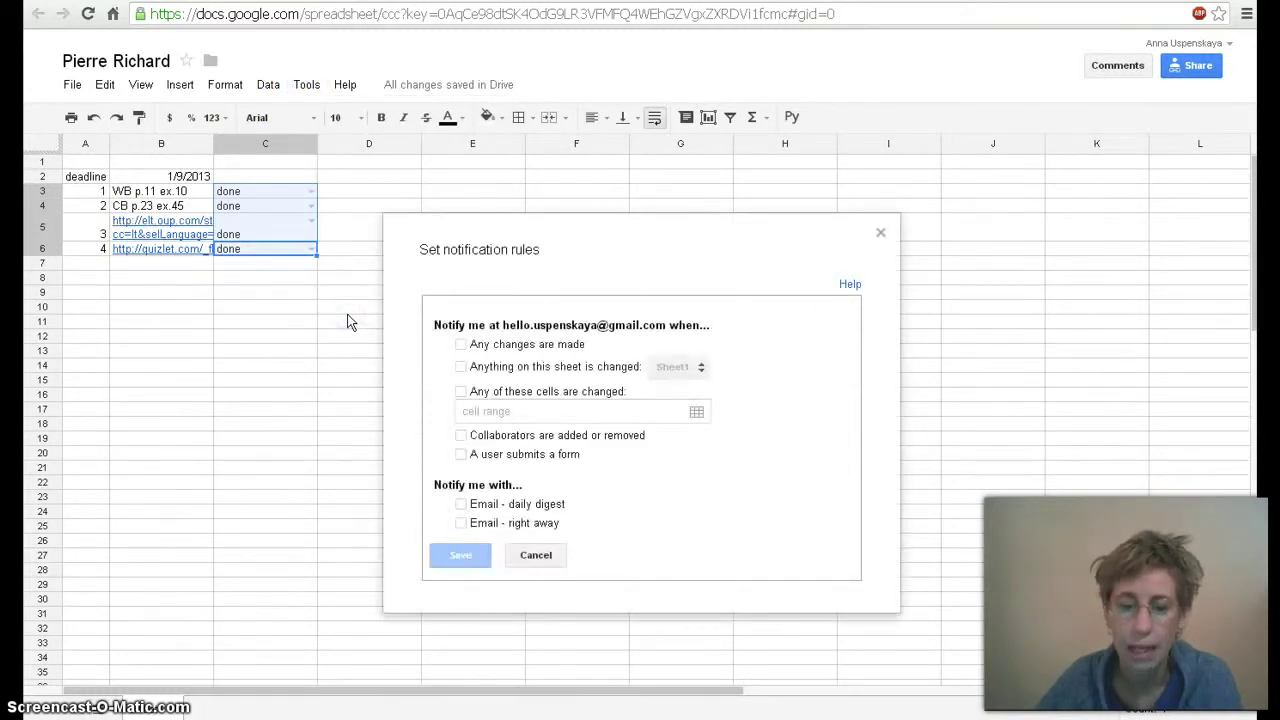
{"action": "left_click", "coordinate": [461, 345]}
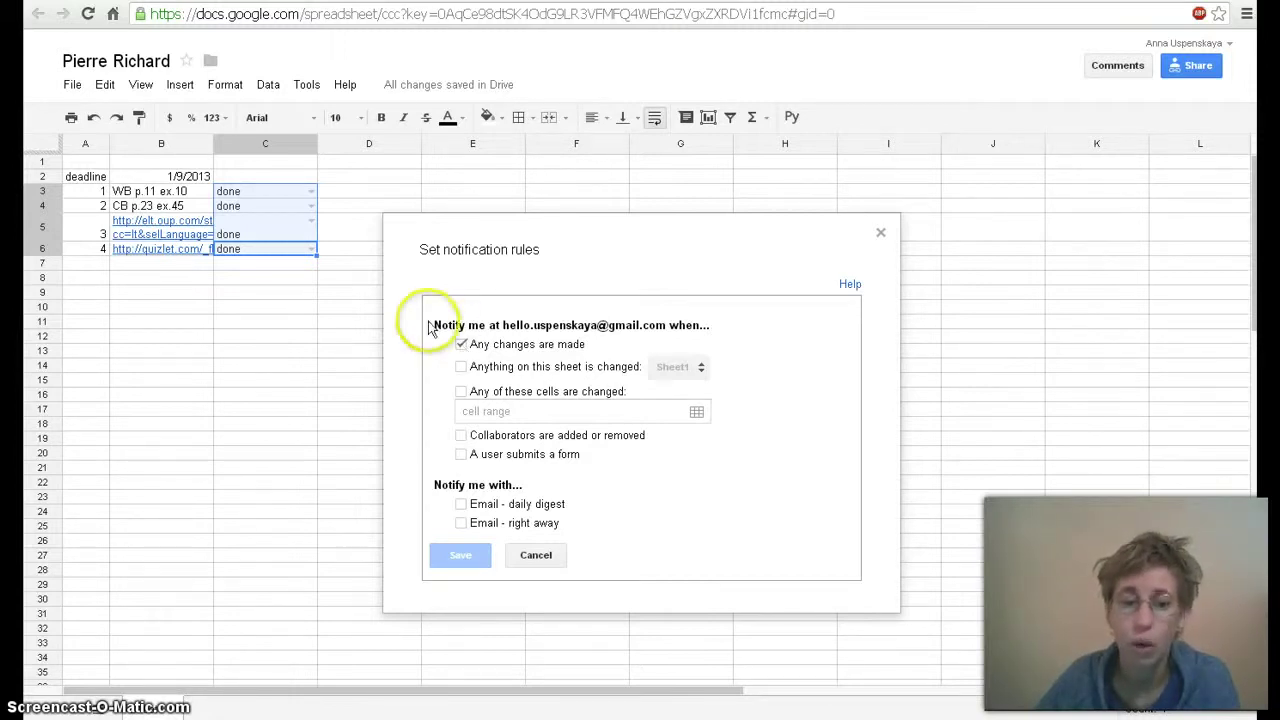
{"action": "left_click", "coordinate": [340, 193]}
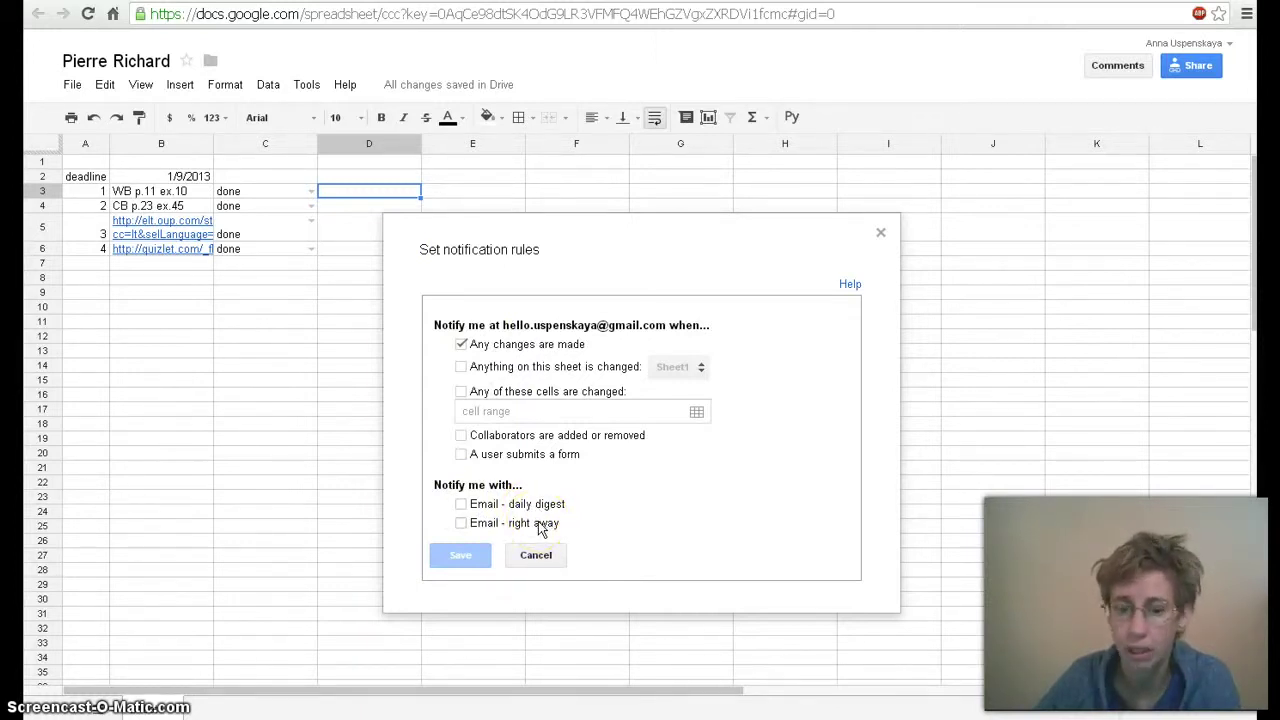
{"action": "left_click", "coordinate": [461, 523]}
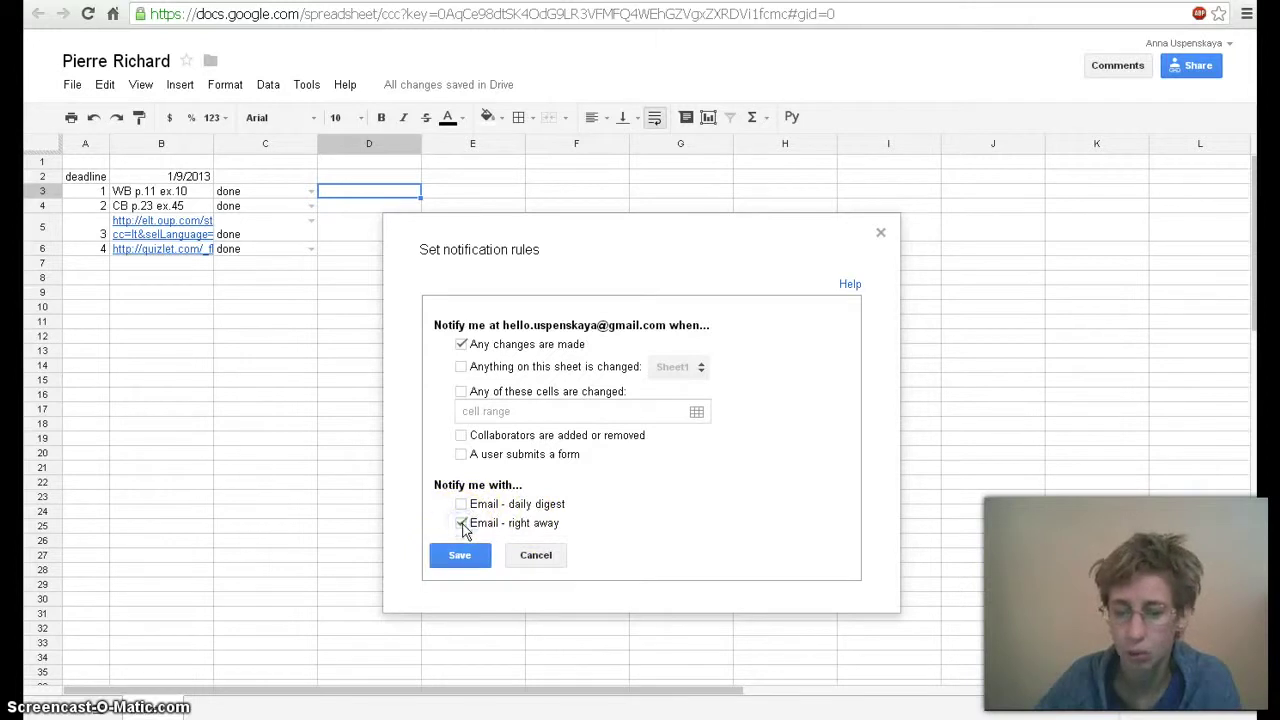
{"action": "left_click", "coordinate": [466, 556]}
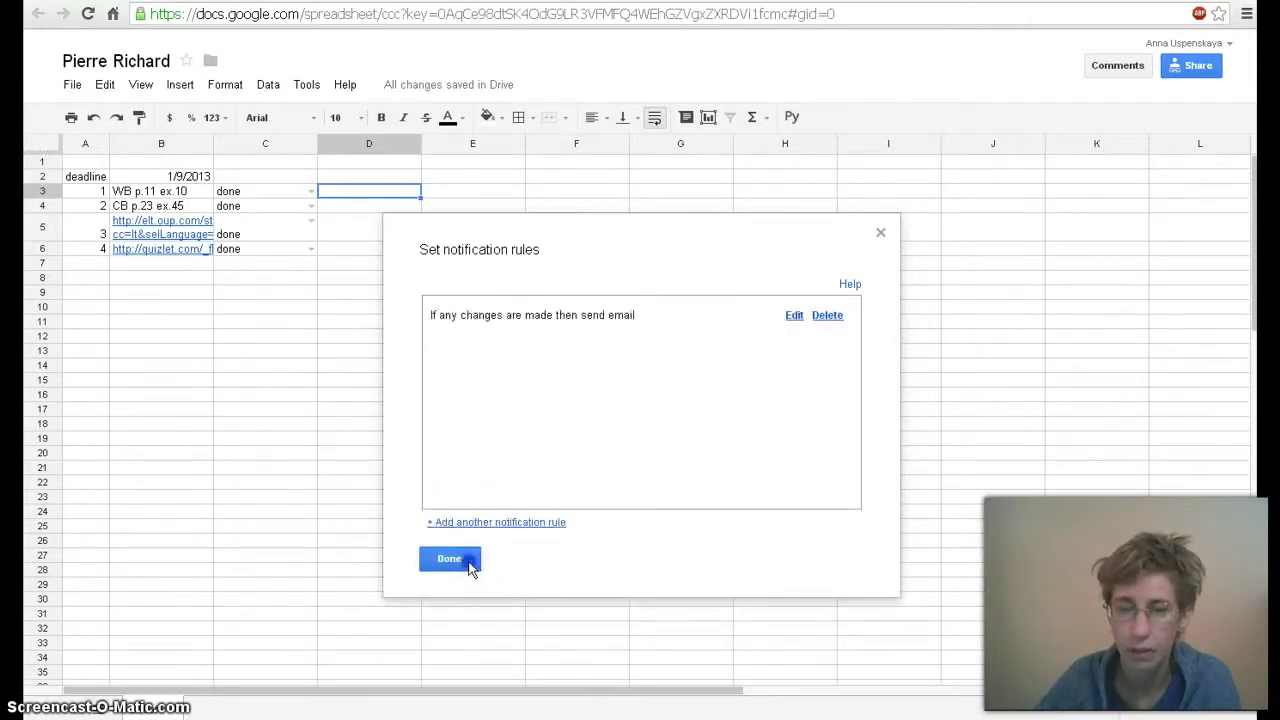
{"action": "left_click", "coordinate": [470, 565]}
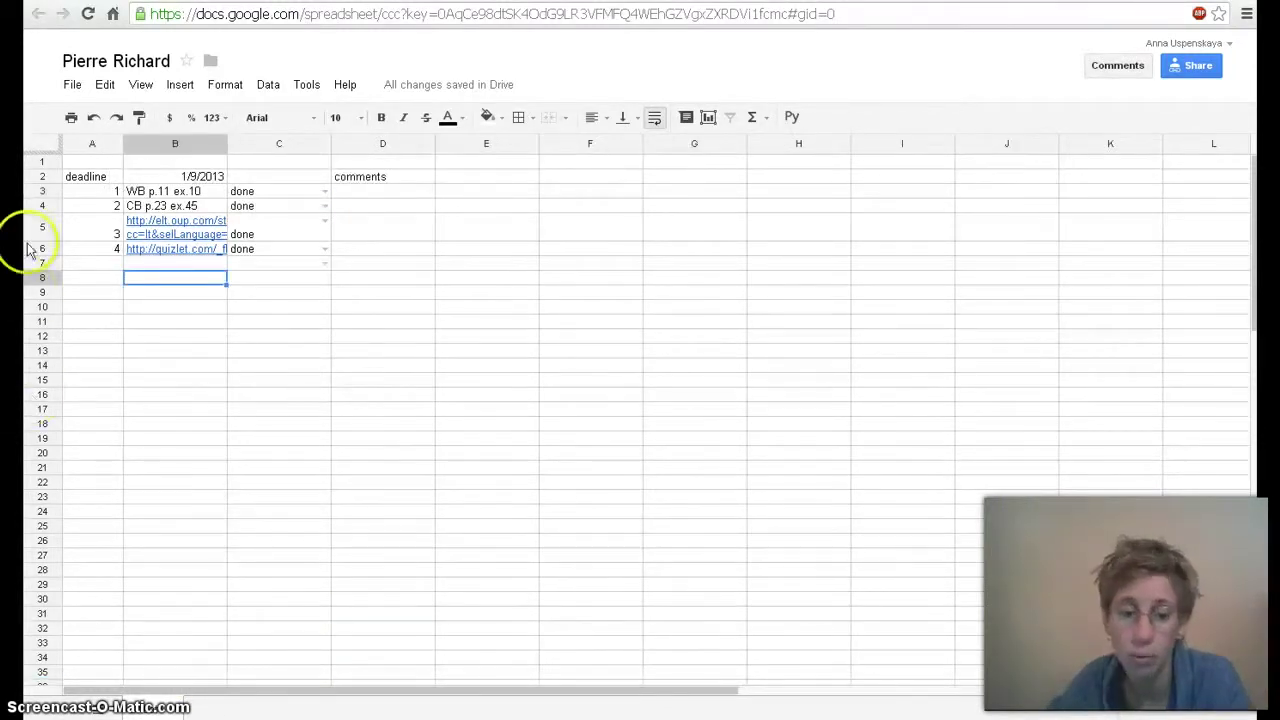
Mark task 4 as optional by changing A6 to '4 optional'
{"action": "left_click", "coordinate": [114, 249]}
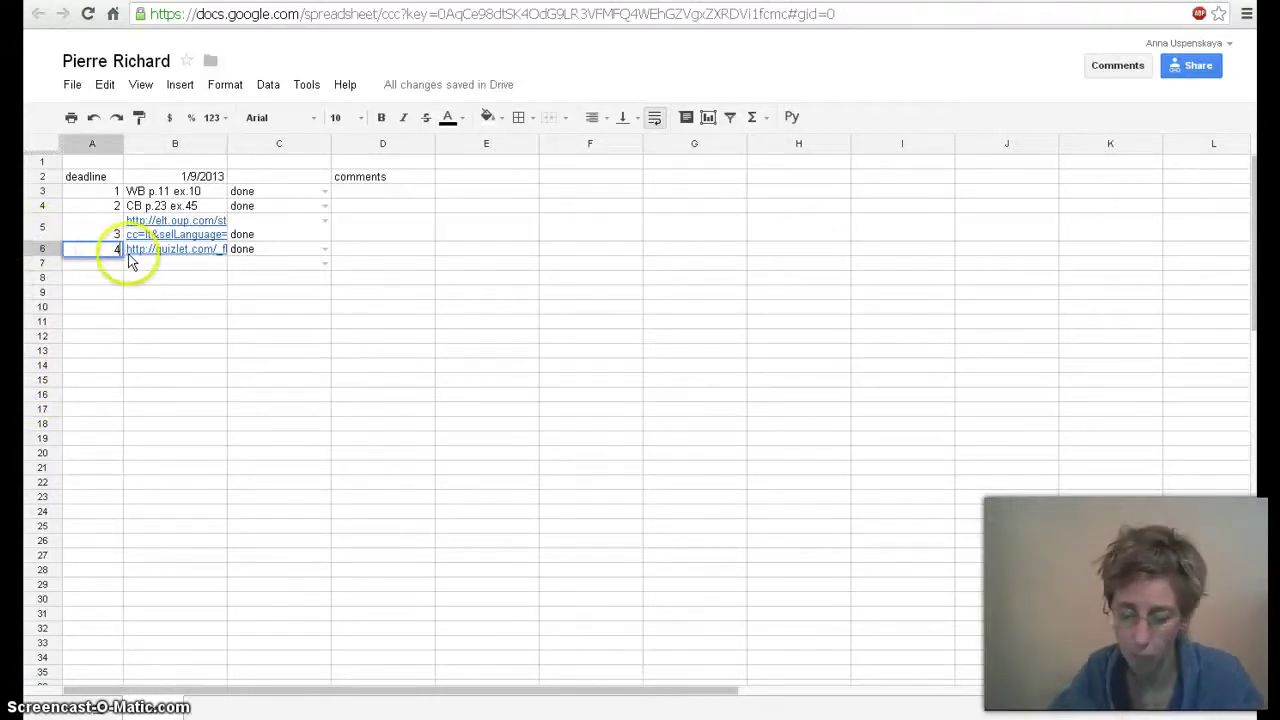
{"action": "type", "text": "optional"}
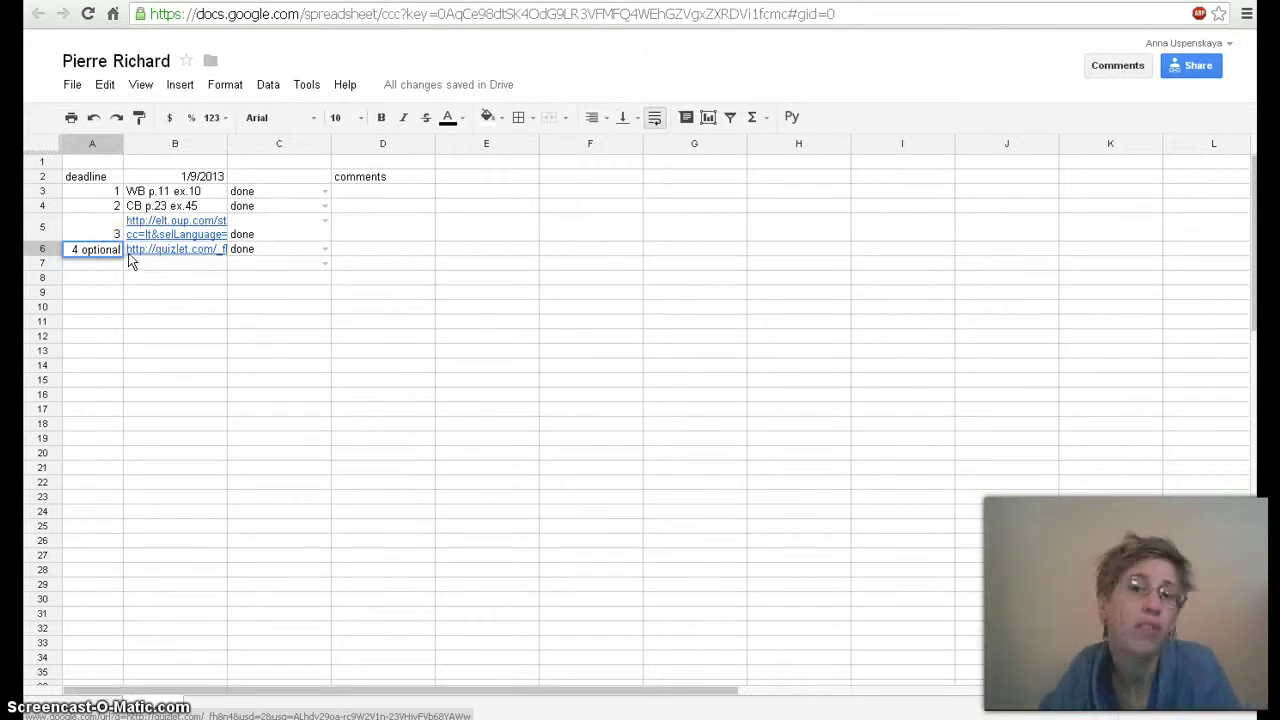
{"action": "left_click", "coordinate": [166, 268]}
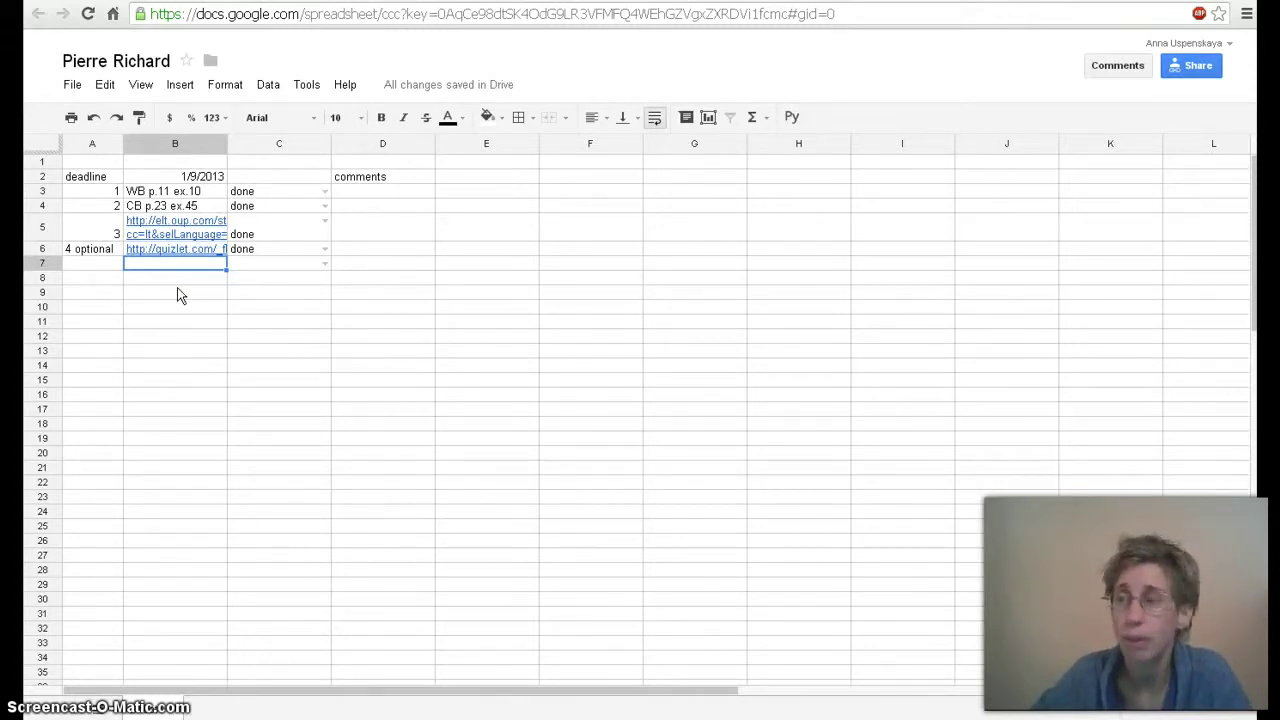
Add task 5 'Harry Porter pp 55-66' in row 7 and set C7 to done
{"action": "left_click", "coordinate": [112, 263]}
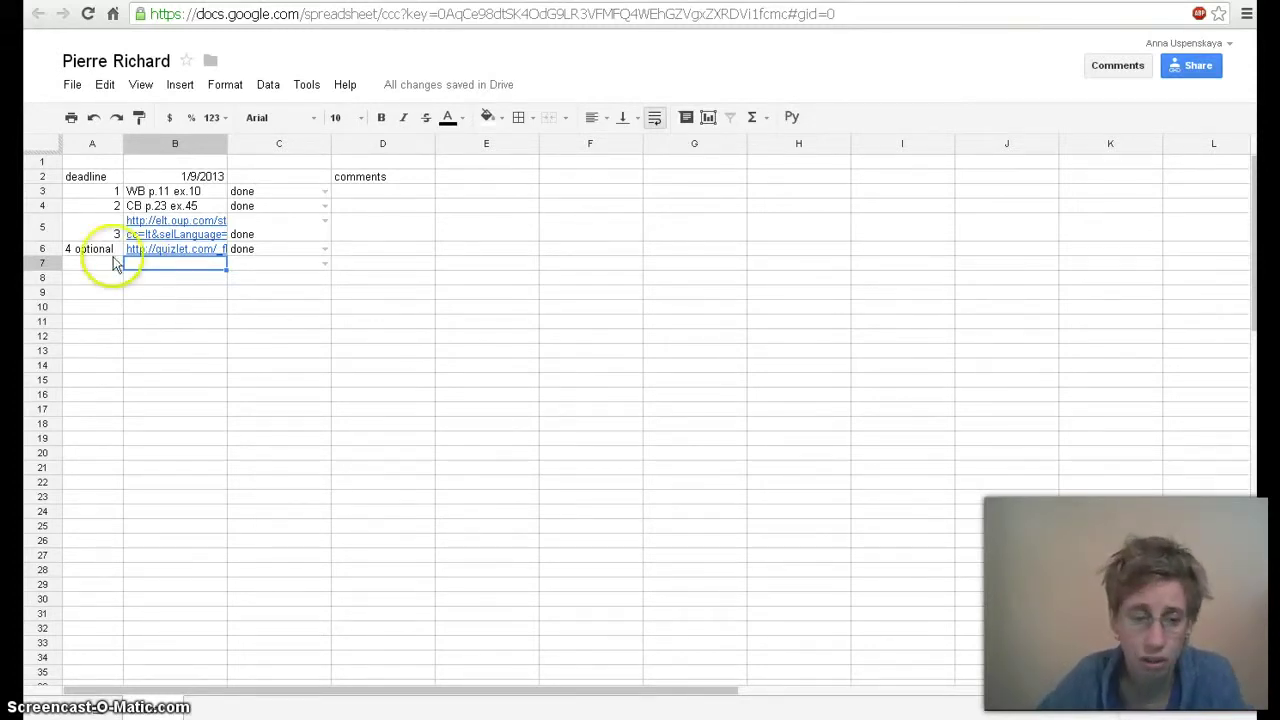
{"action": "type", "text": "5"}
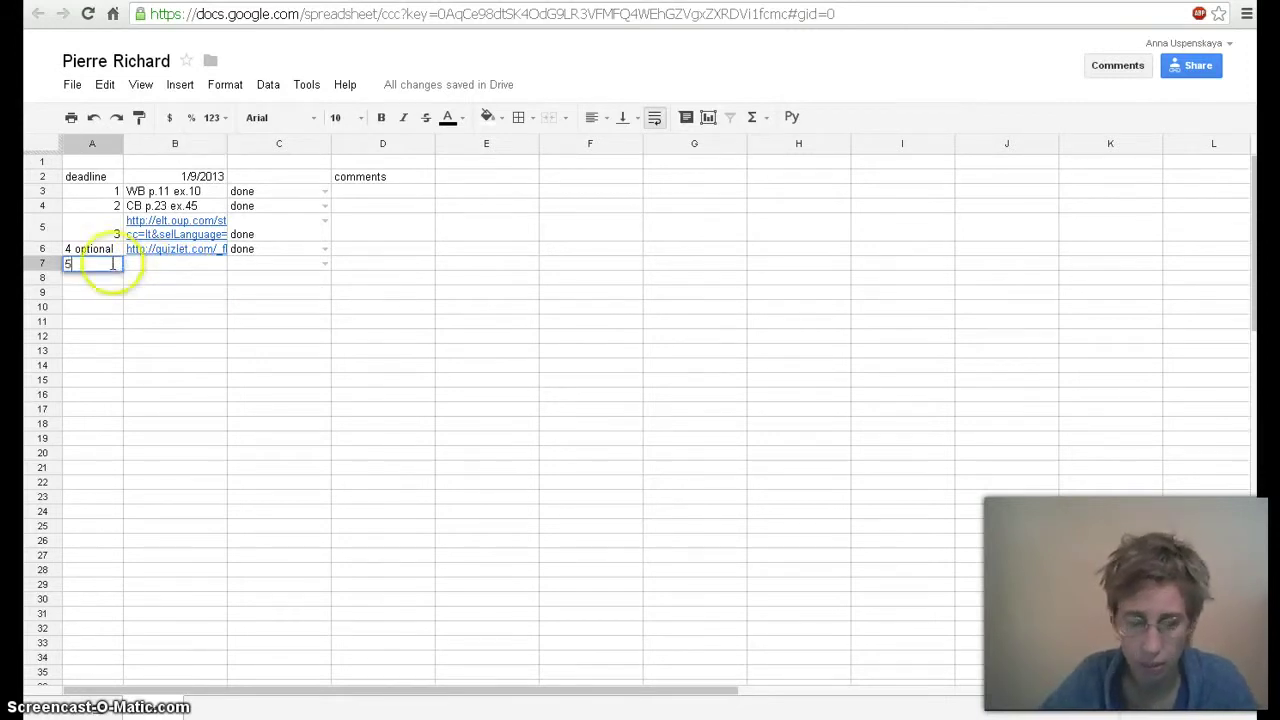
{"action": "left_click", "coordinate": [157, 268]}
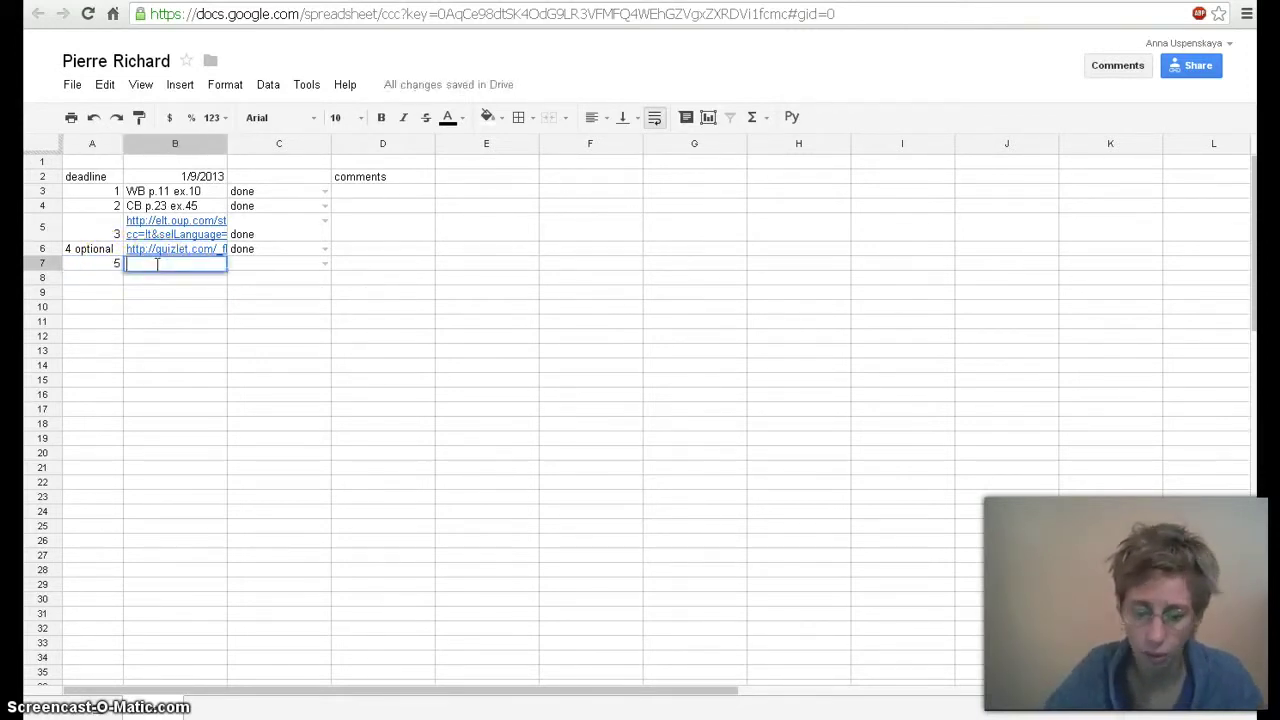
{"action": "type", "text": "Har"}
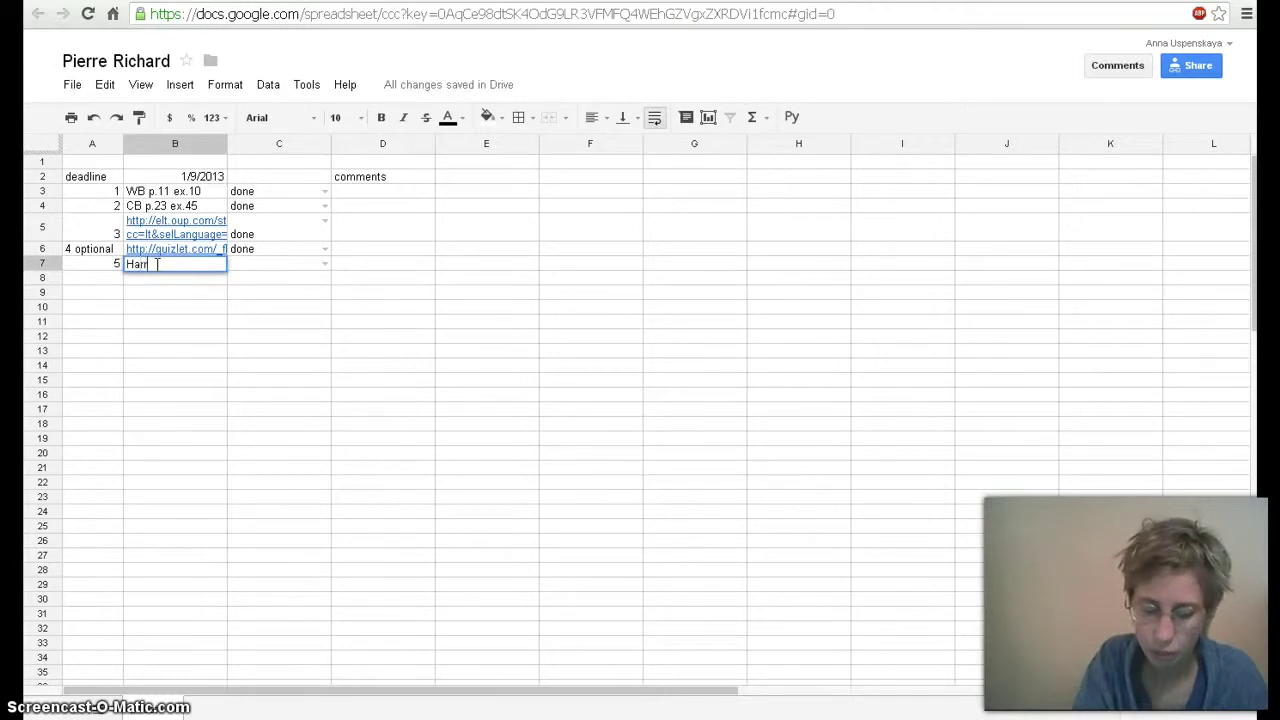
{"action": "type", "text": "ry Porte"}
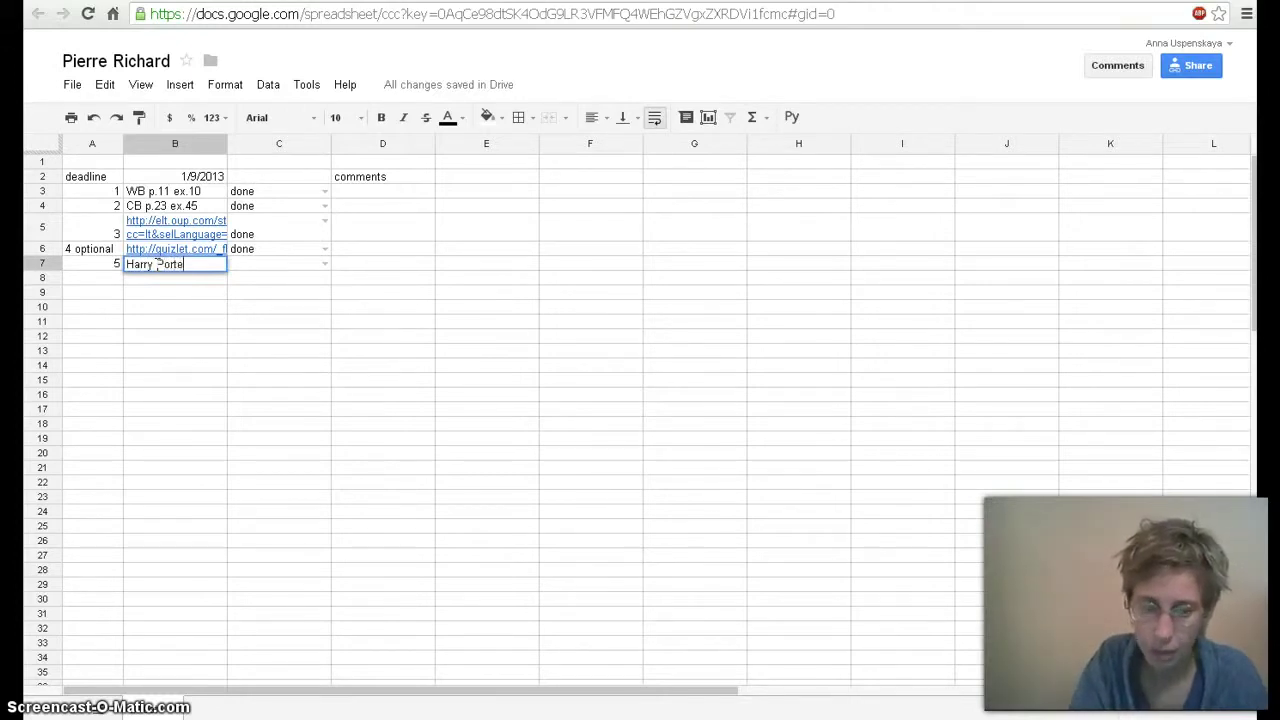
{"action": "type", "text": "r"}
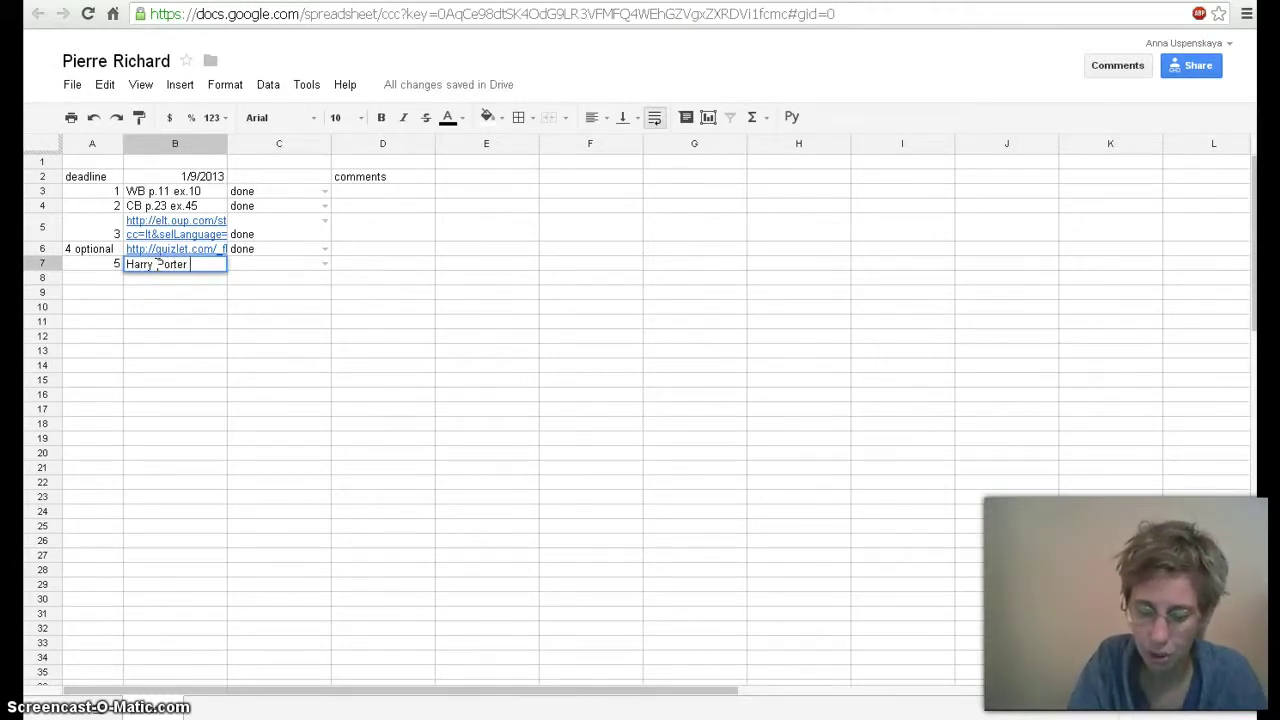
{"action": "type", "text": " pp"}
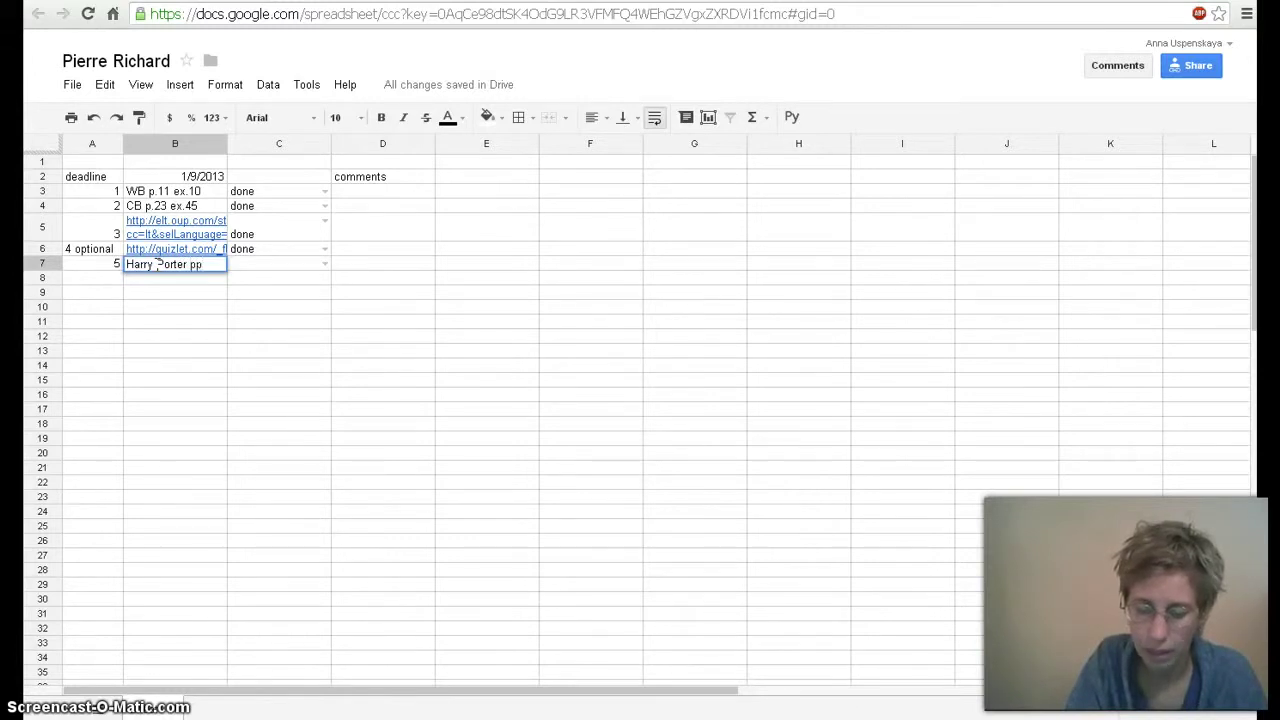
{"action": "type", "text": " 55-66"}
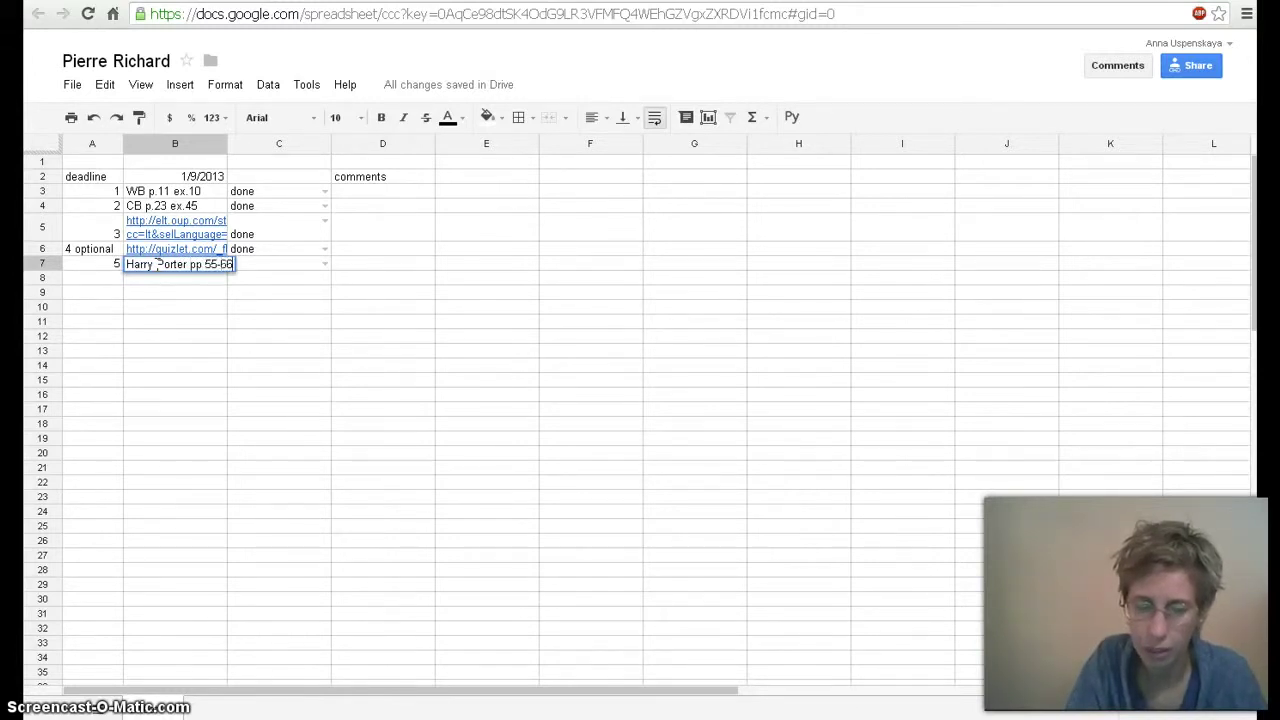
{"action": "left_click", "coordinate": [283, 271]}
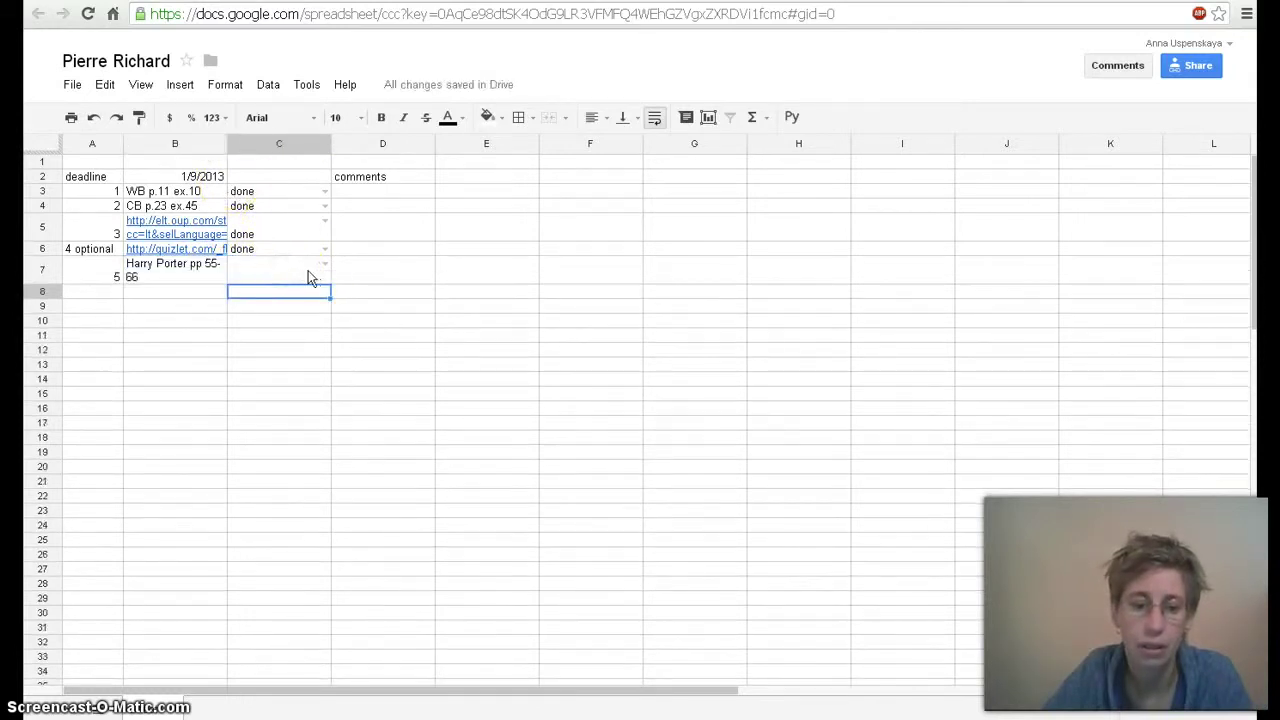
{"action": "left_click", "coordinate": [324, 264]}
{"action": "left_click", "coordinate": [246, 297]}
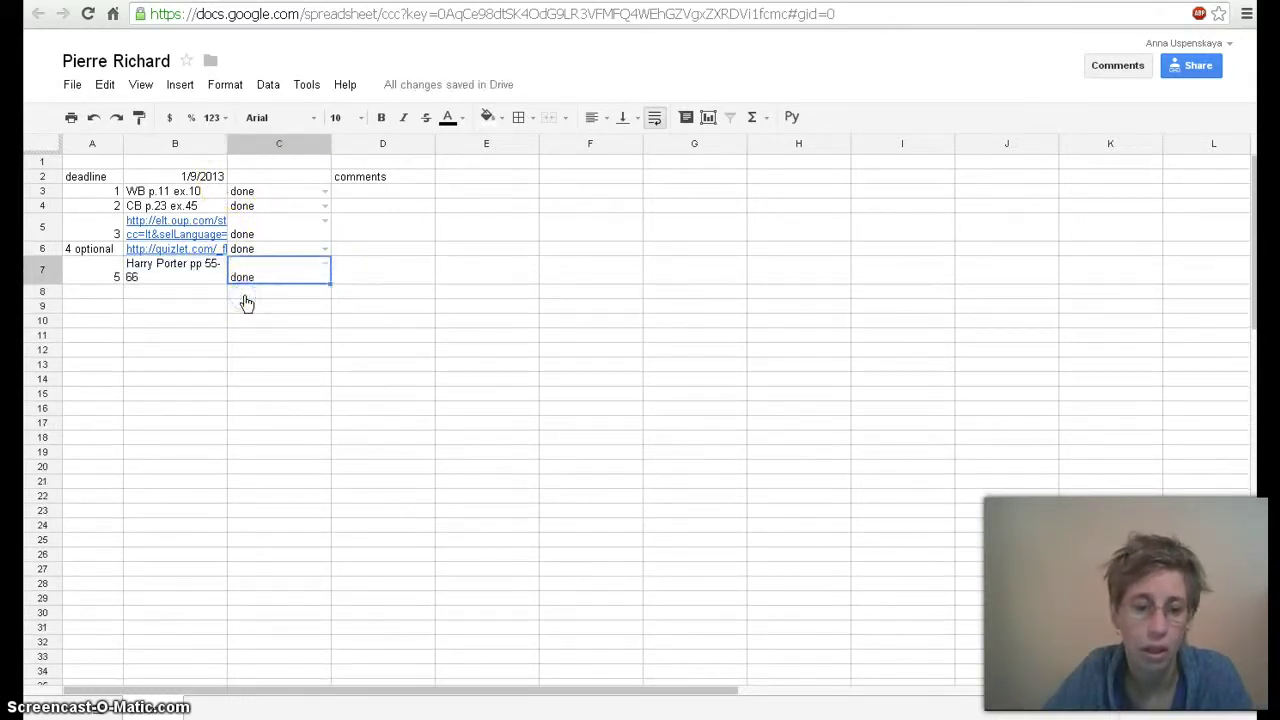